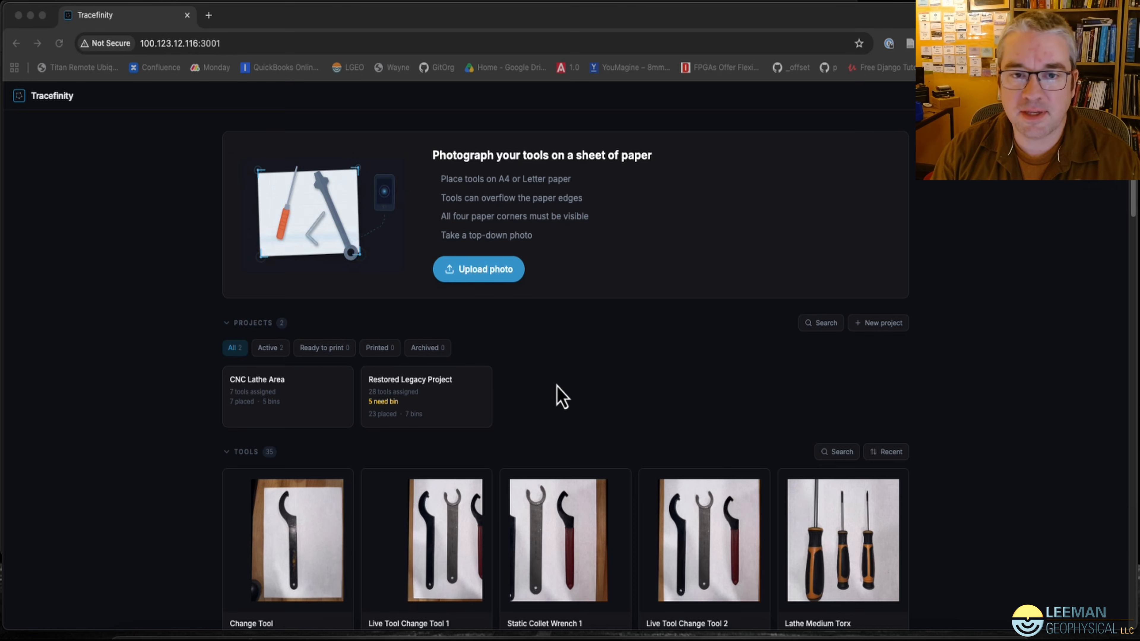
- Upload the tool photo IMG_4773.HEIC from the Downloads folder
left_click(493, 270)
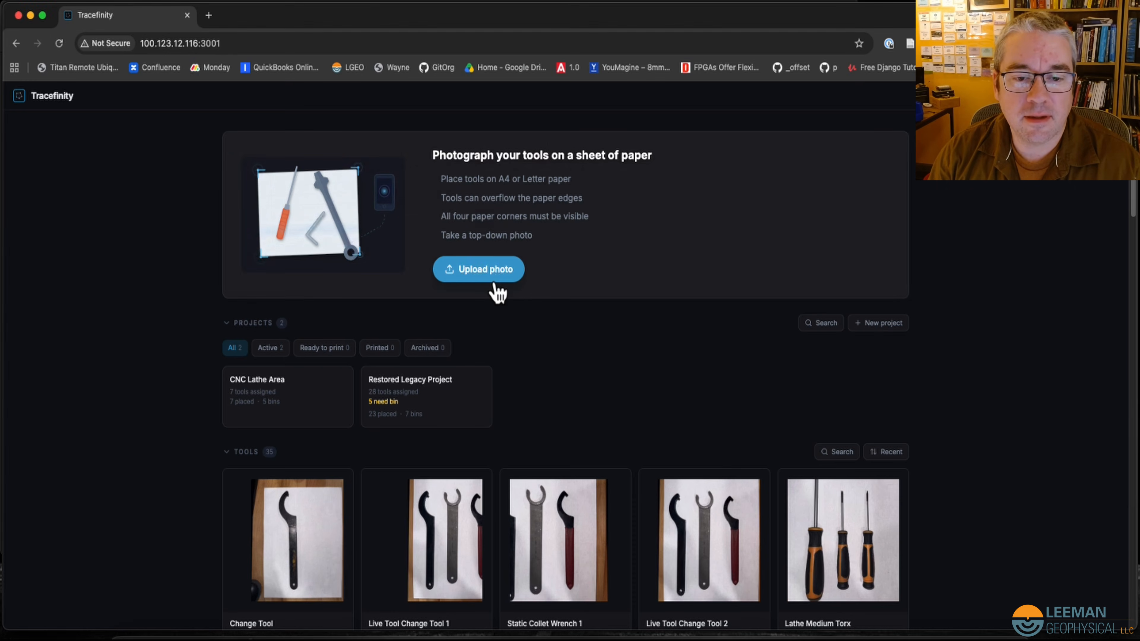
left_click(492, 278)
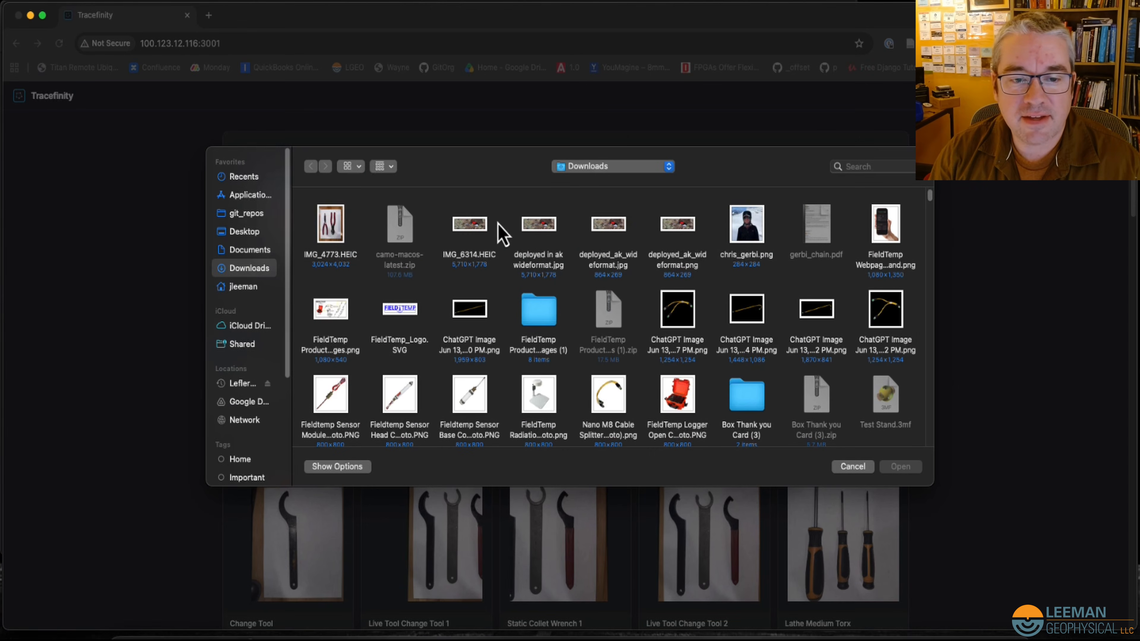
double_click(332, 251)
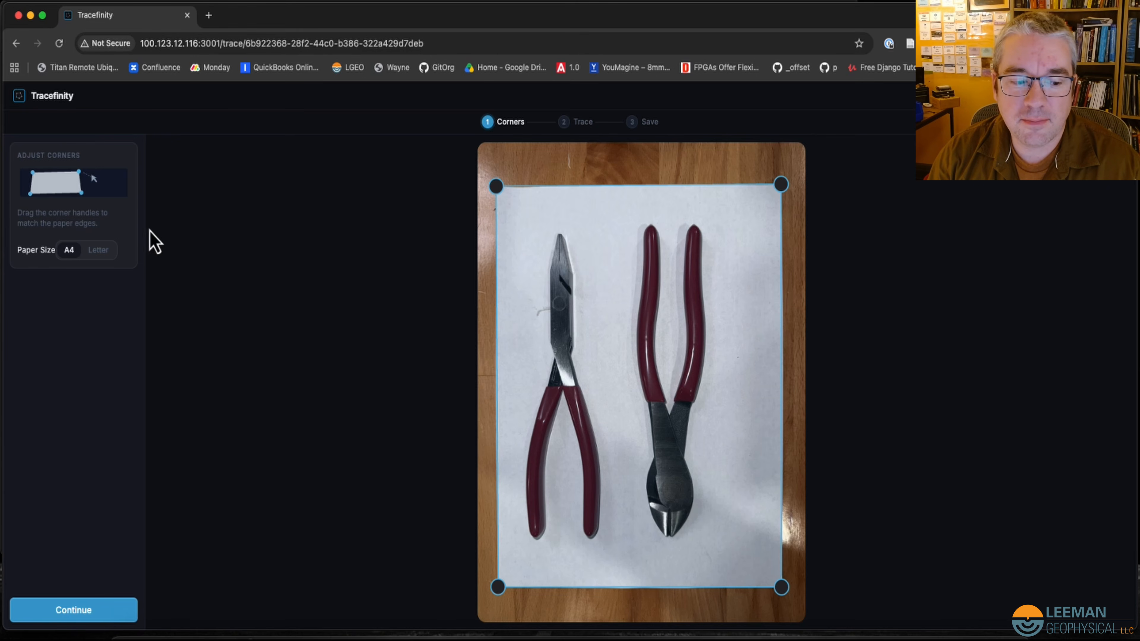
- Fine-tune the upper-left corner handle to the paper edge, set the paper size to Letter, and continue to tracing
left_click(492, 189)
left_click_drag(496, 191, 497, 189)
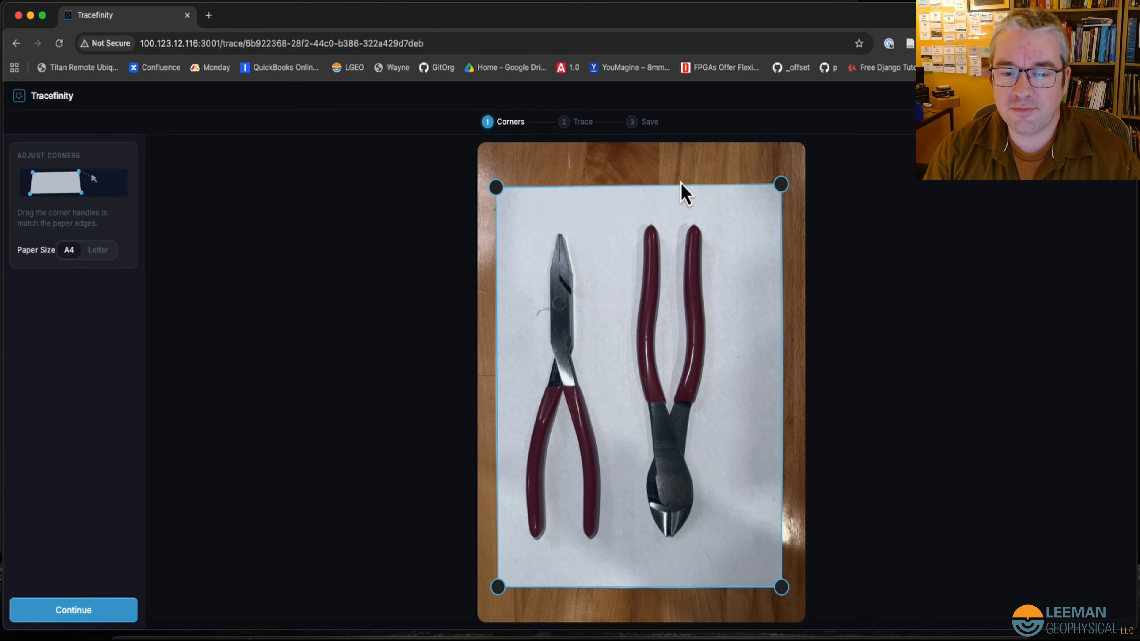
left_click(99, 251)
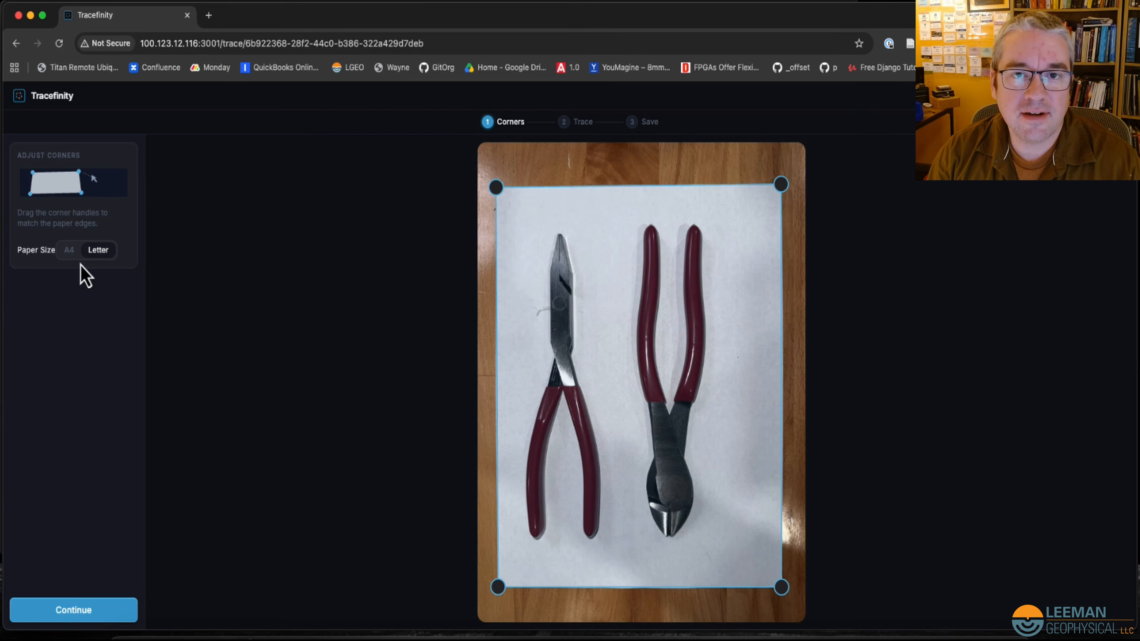
left_click(93, 611)
- Set the tracer to BiRefNet Lite and trace the tools in the photo
left_click(83, 238)
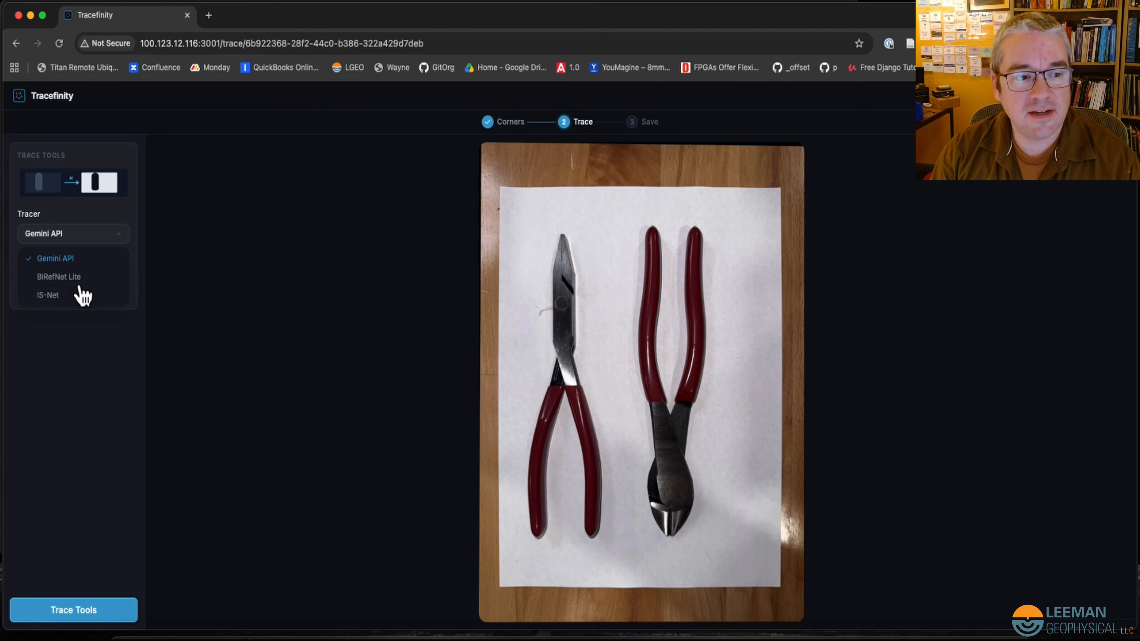
left_click(57, 284)
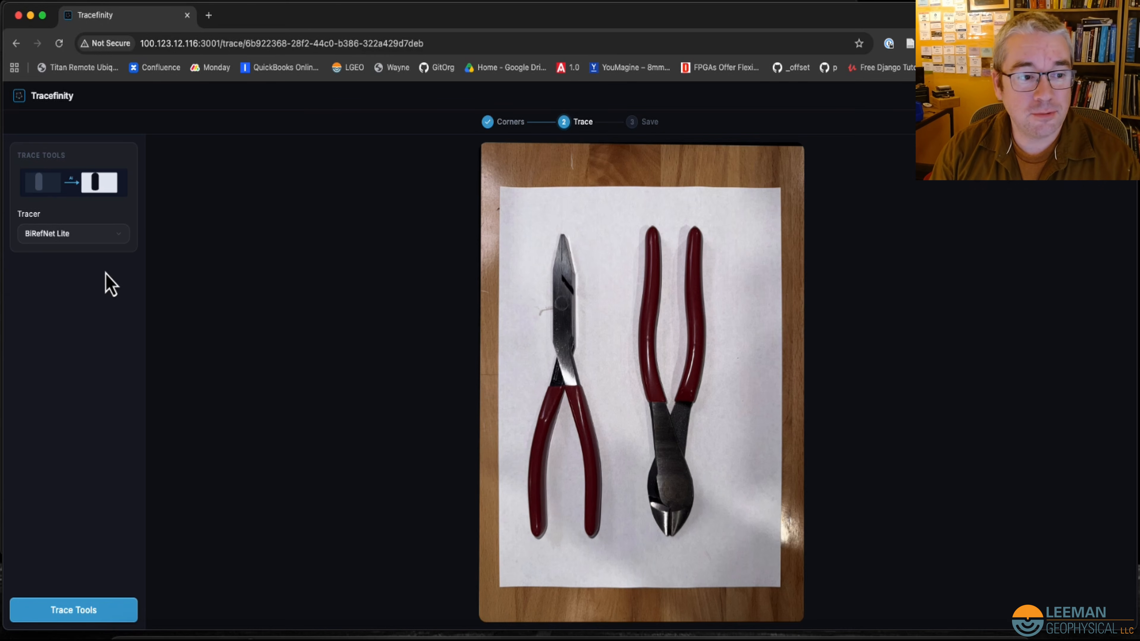
left_click(102, 625)
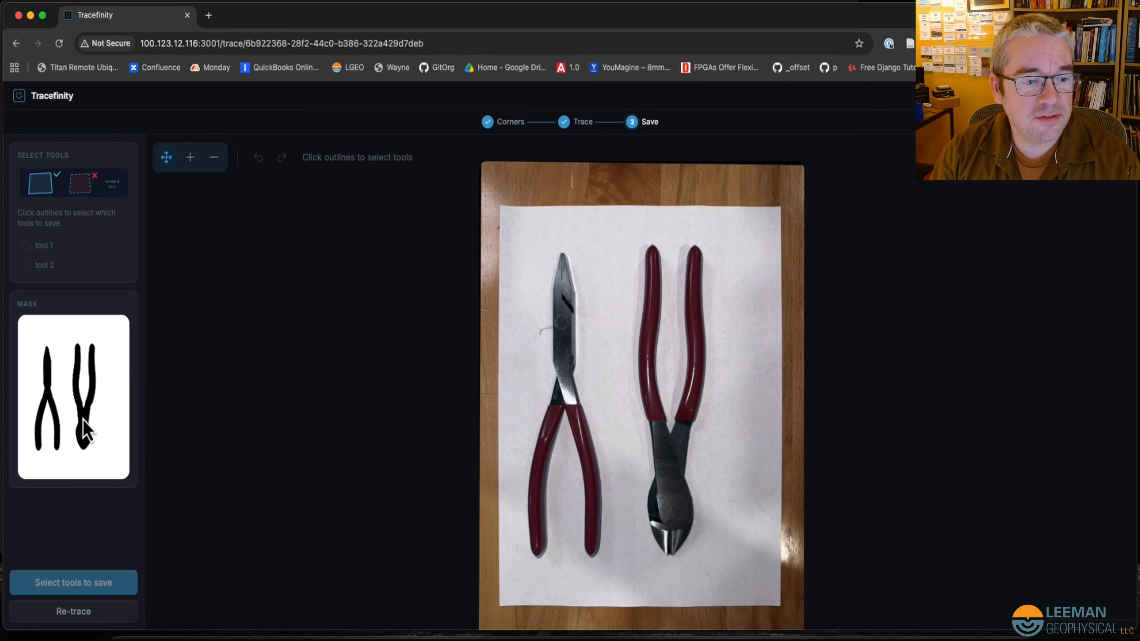
- Select both traced outlines, tool 1 and tool 2, and save them to the tool library
left_click(45, 246)
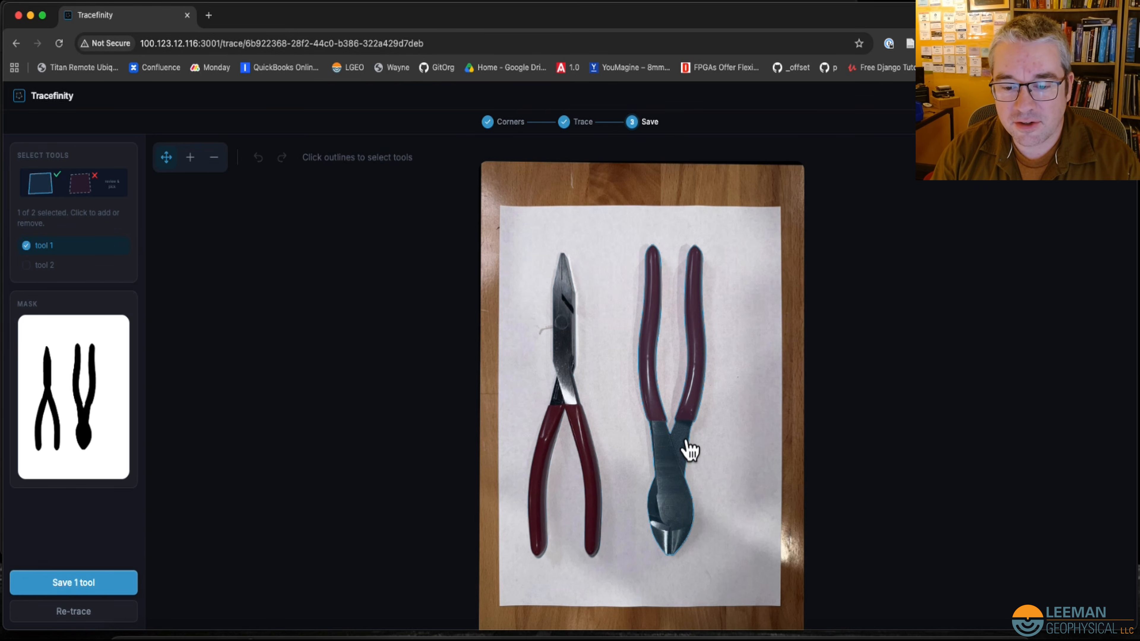
left_click(52, 269)
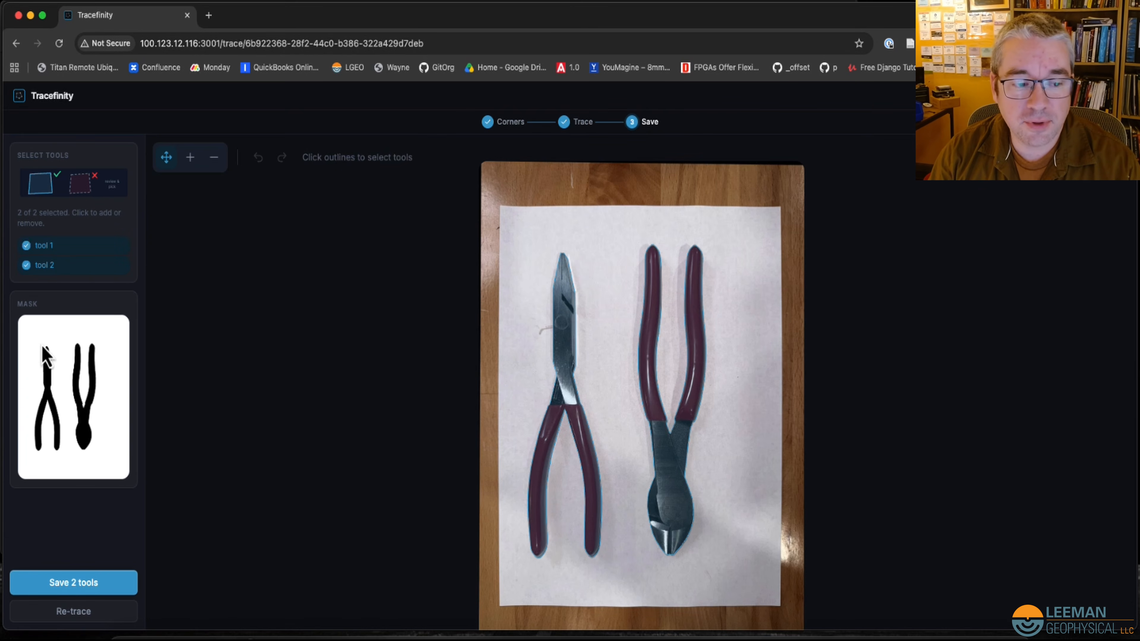
left_click(94, 588)
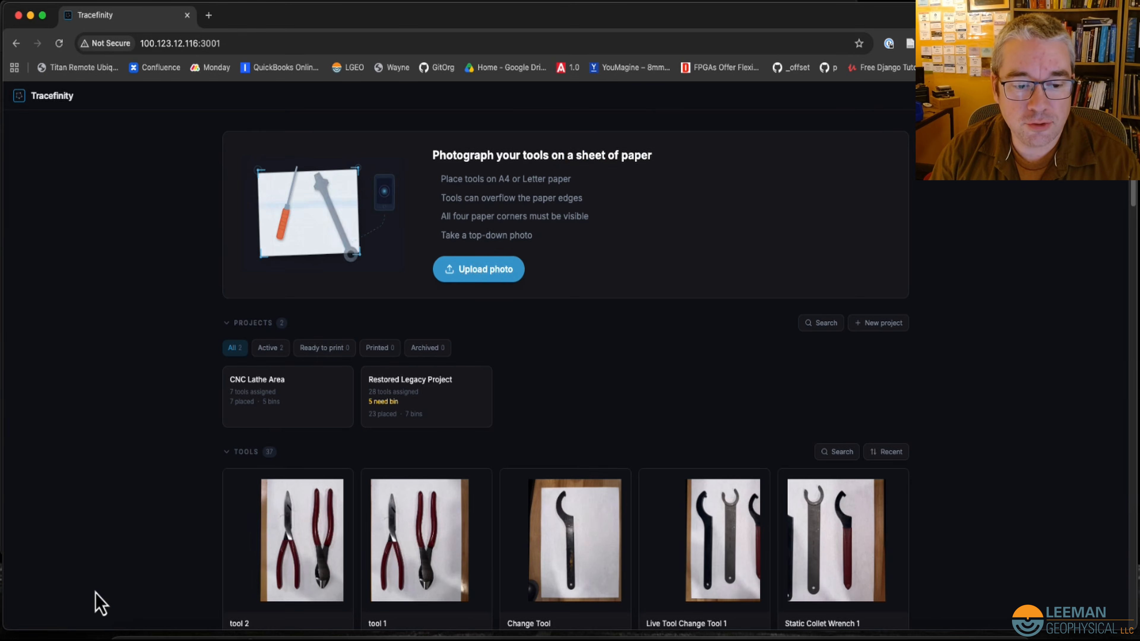
- Open tool 1 from the tool library and rename it "Doyle Side Cutters"
scroll(180, 499, "down", 3)
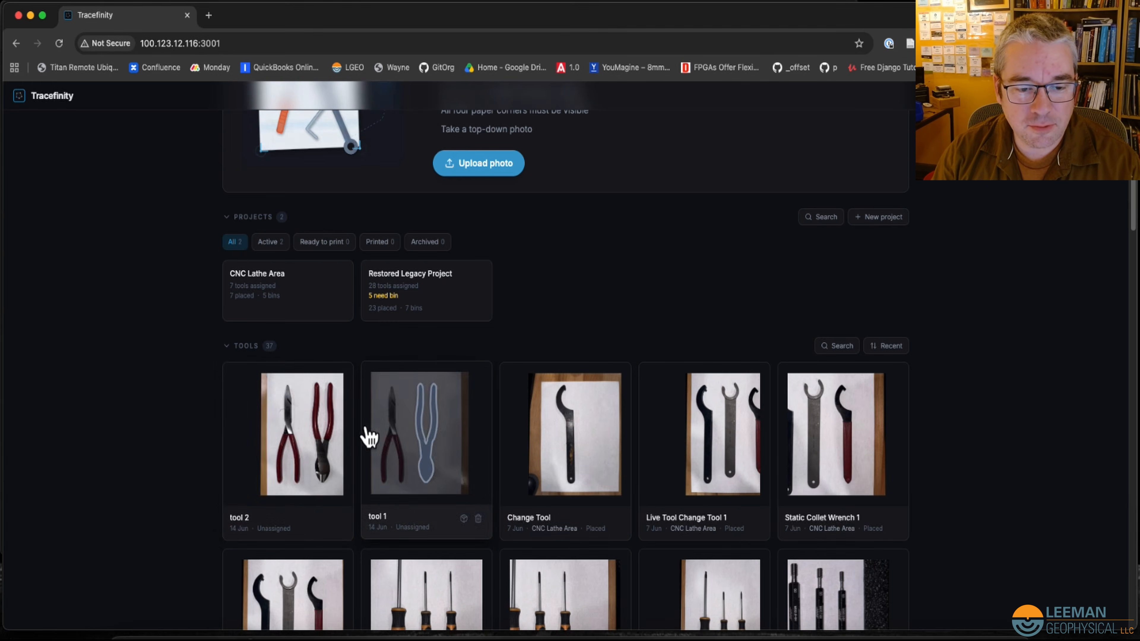
left_click(414, 476)
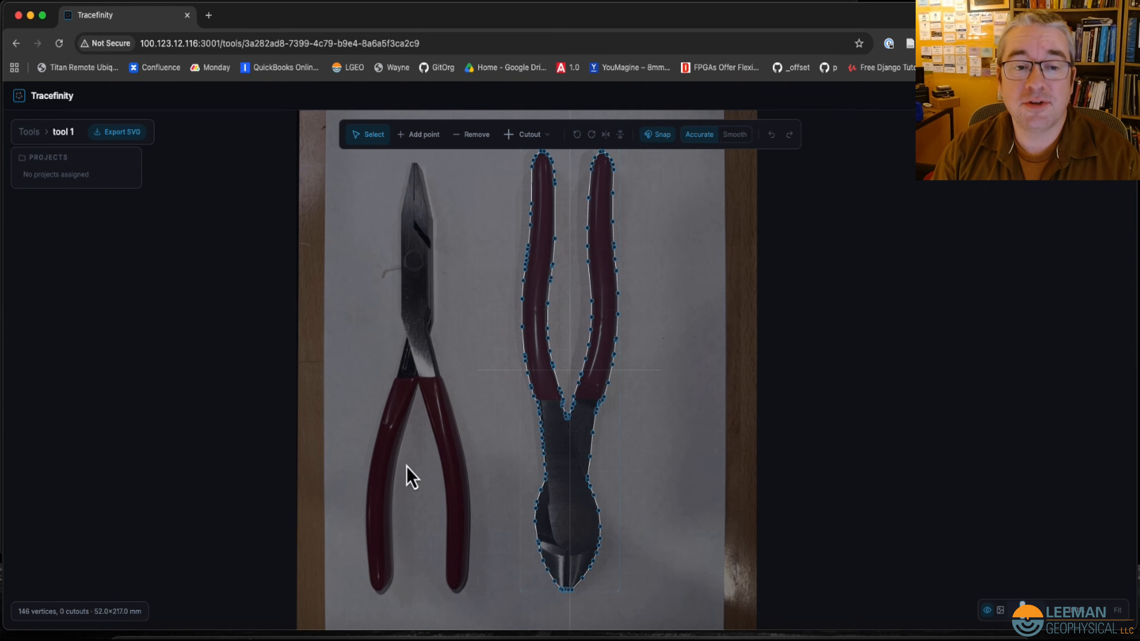
left_click(68, 132)
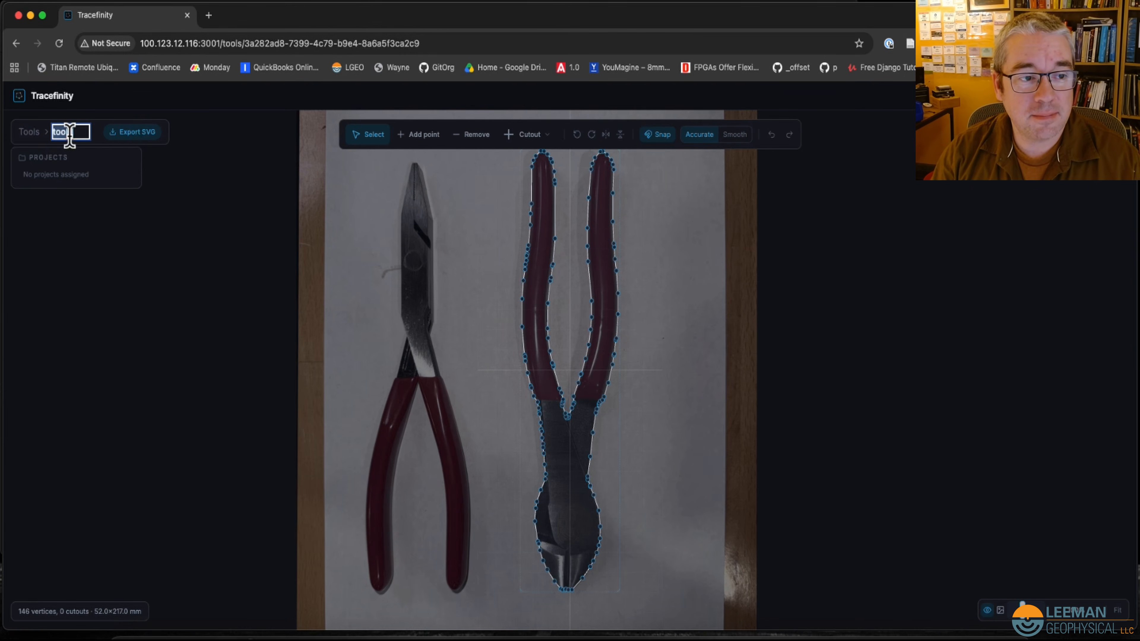
type("Doyle Side S")
type("utters")
key("Return")
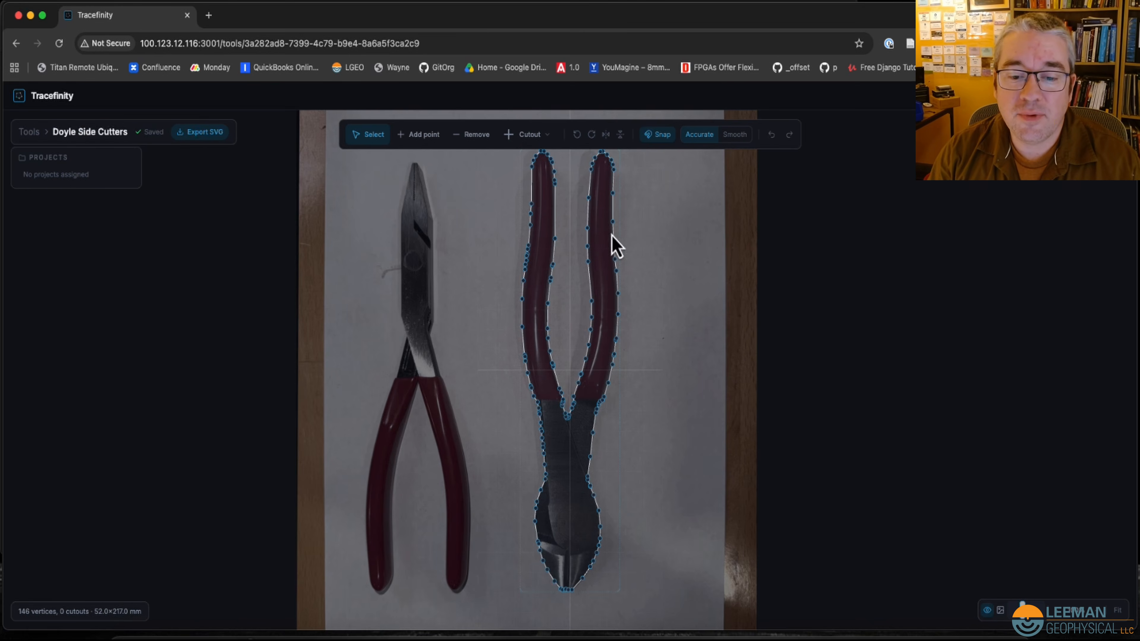
- Remove the stray outline points that form the notch at the jaw tip of the side cutters
scroll(607, 182, "up", 10)
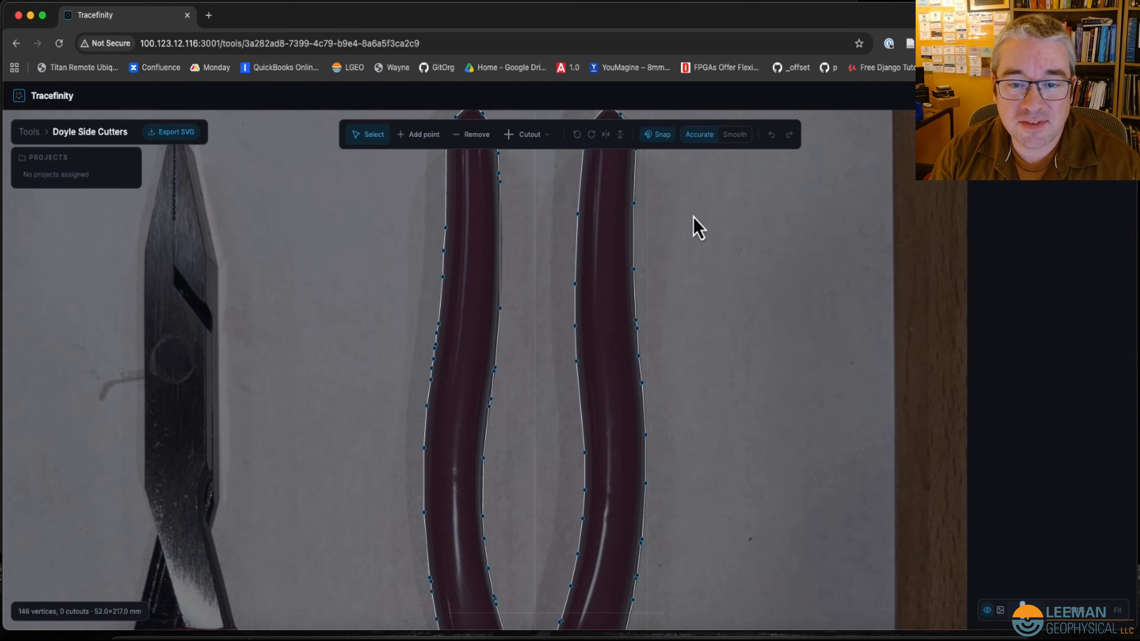
scroll(641, 423, "down", 10)
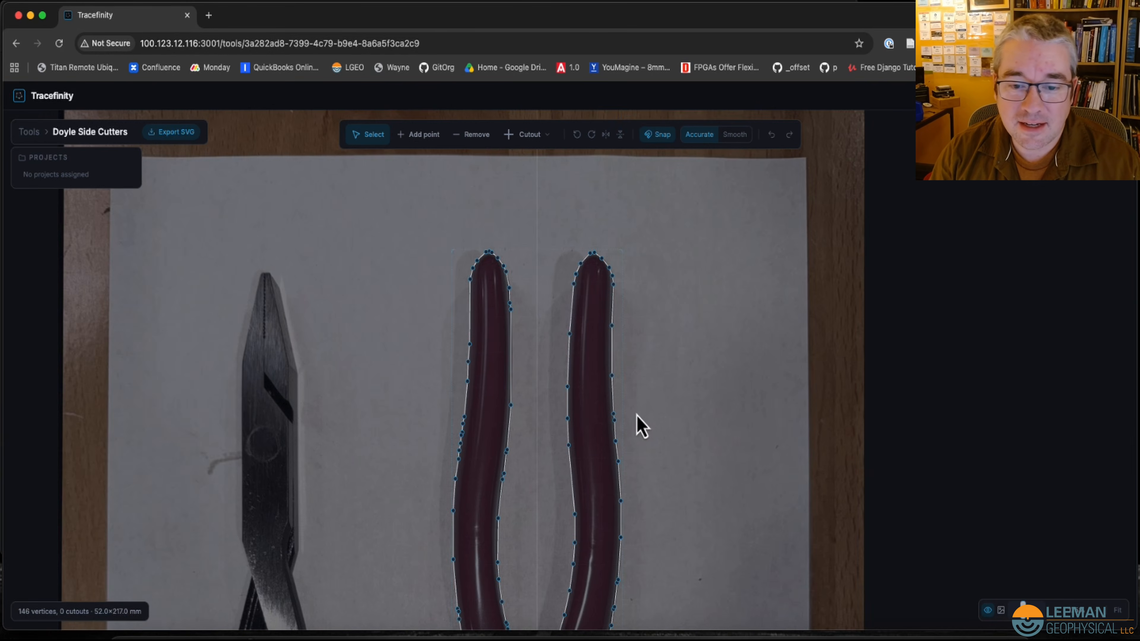
left_click_drag(670, 382, 710, 202)
mouse_move(693, 417)
left_mouse_down()
mouse_move(625, 112)
mouse_move(725, 350)
left_mouse_up()
left_click_drag(665, 276, 732, 455)
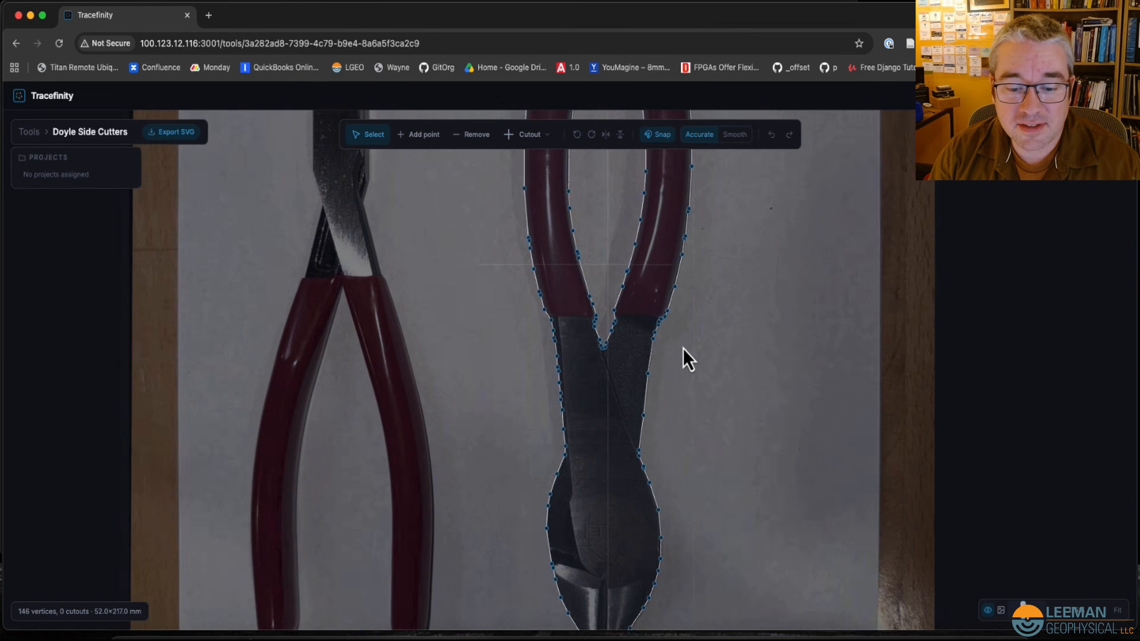
left_click_drag(680, 389, 706, 215)
scroll(620, 454, "up", 10)
left_click(479, 142)
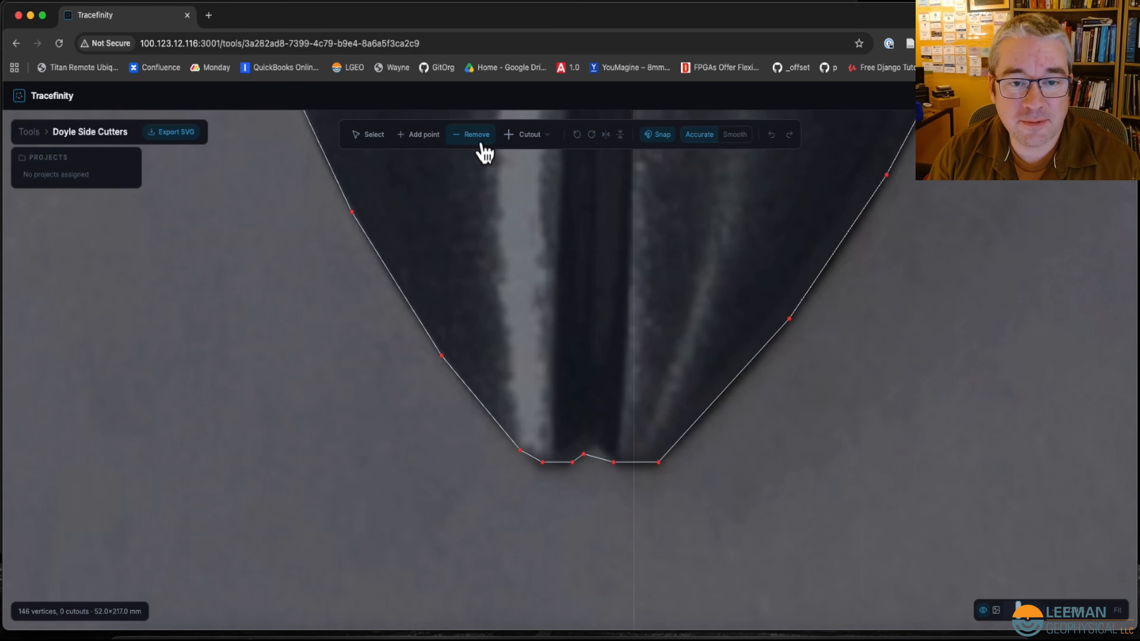
left_click(584, 455)
left_click(573, 462)
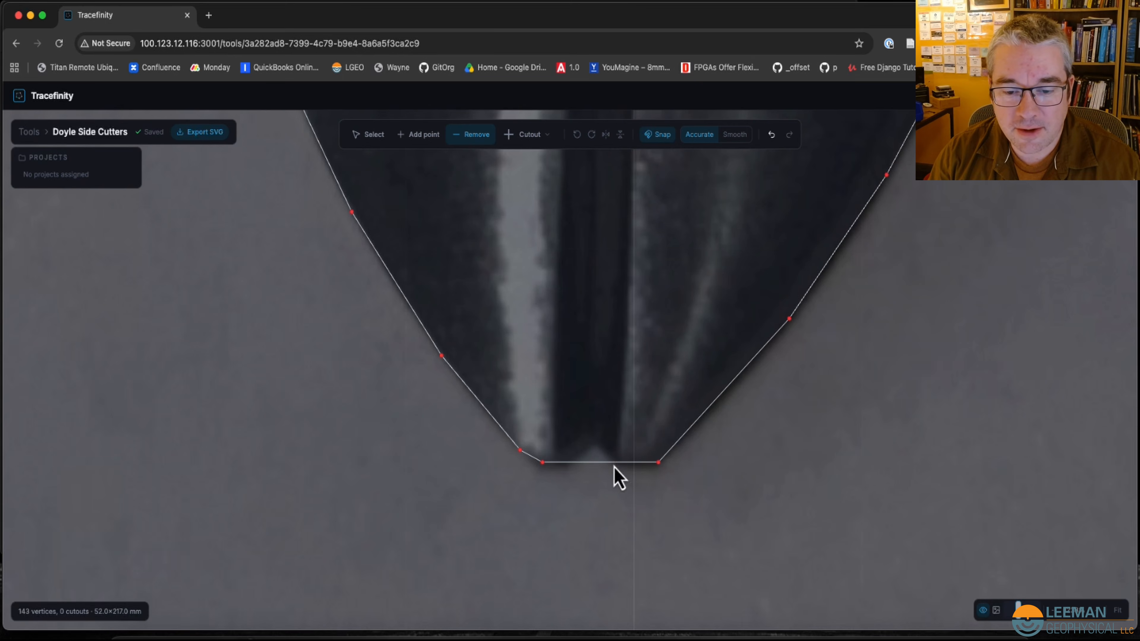
- Add an outline point at the middle of the jaw tip and pull it slightly outward to follow the tip
left_click(424, 135)
left_click(591, 462)
mouse_move(591, 462)
left_mouse_down()
mouse_move(593, 473)
mouse_move(583, 433)
mouse_move(589, 476)
mouse_move(623, 474)
mouse_move(595, 445)
mouse_move(591, 454)
left_mouse_up()
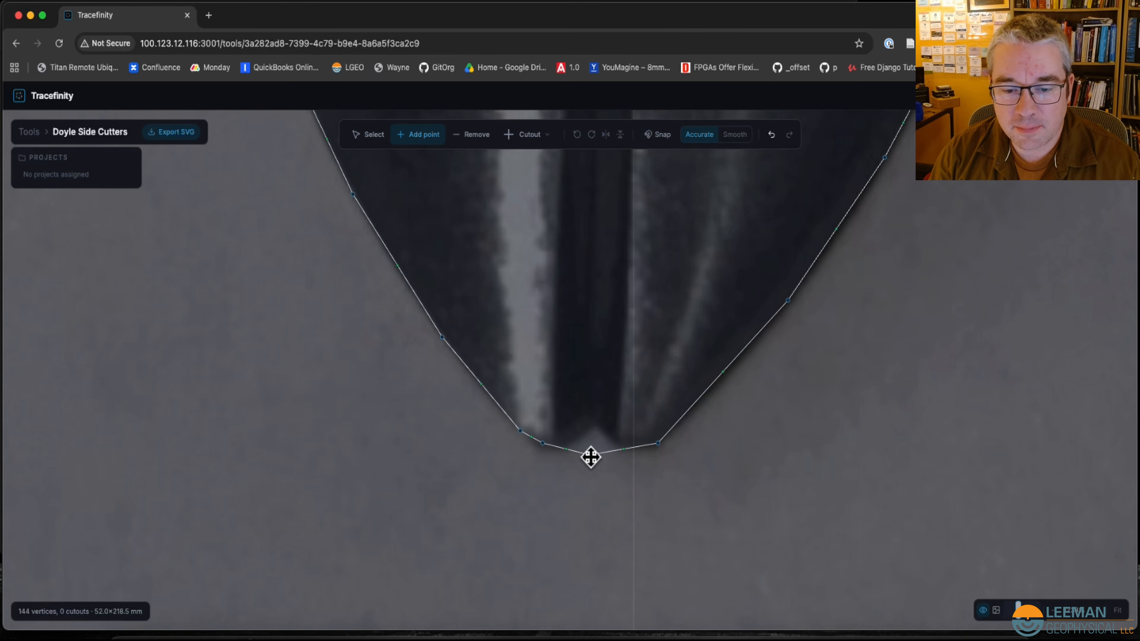
left_click_drag(592, 458, 592, 457)
scroll(753, 475, "up", 2)
scroll(753, 475, "down", 10)
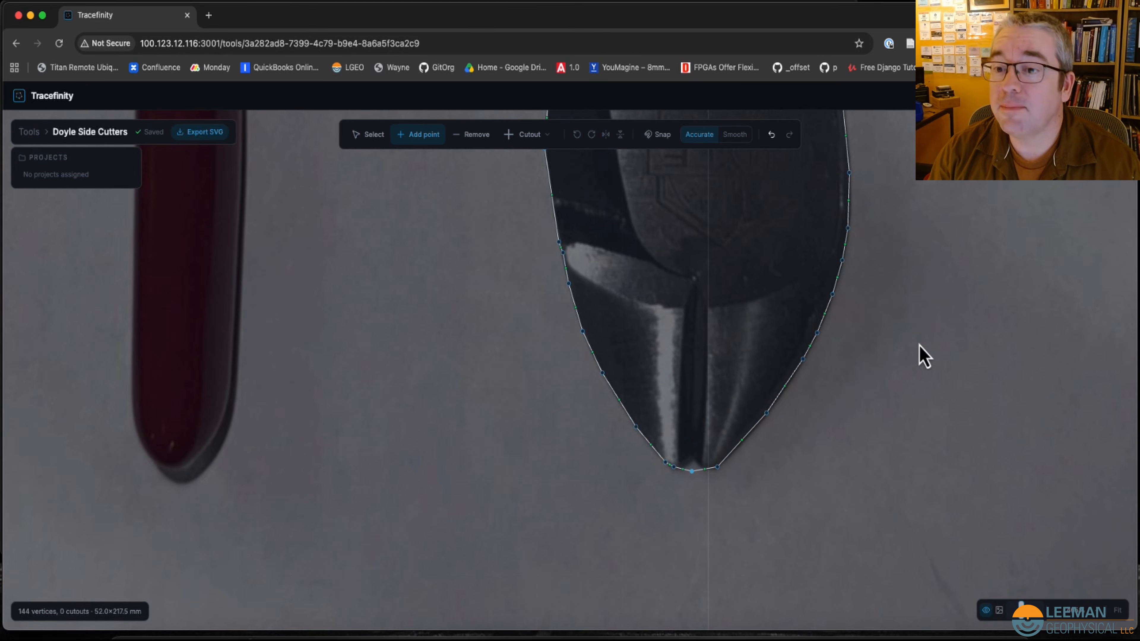
- Place a finger hole cutout on each handle of the side cutters, at about mid-length
scroll(845, 402, "down", 10)
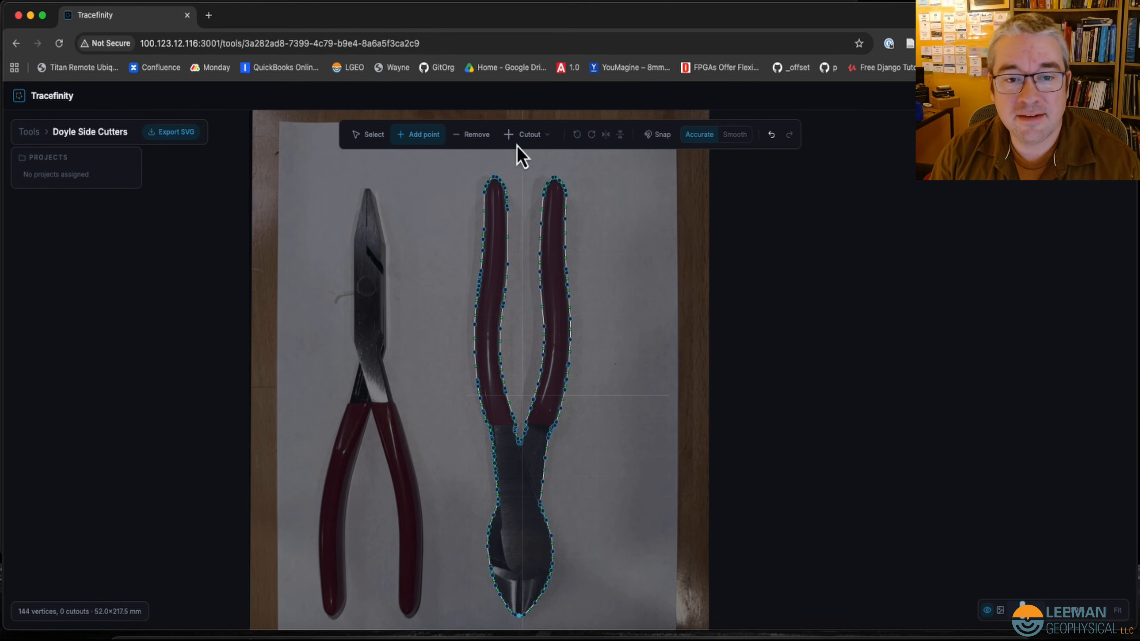
left_click(531, 137)
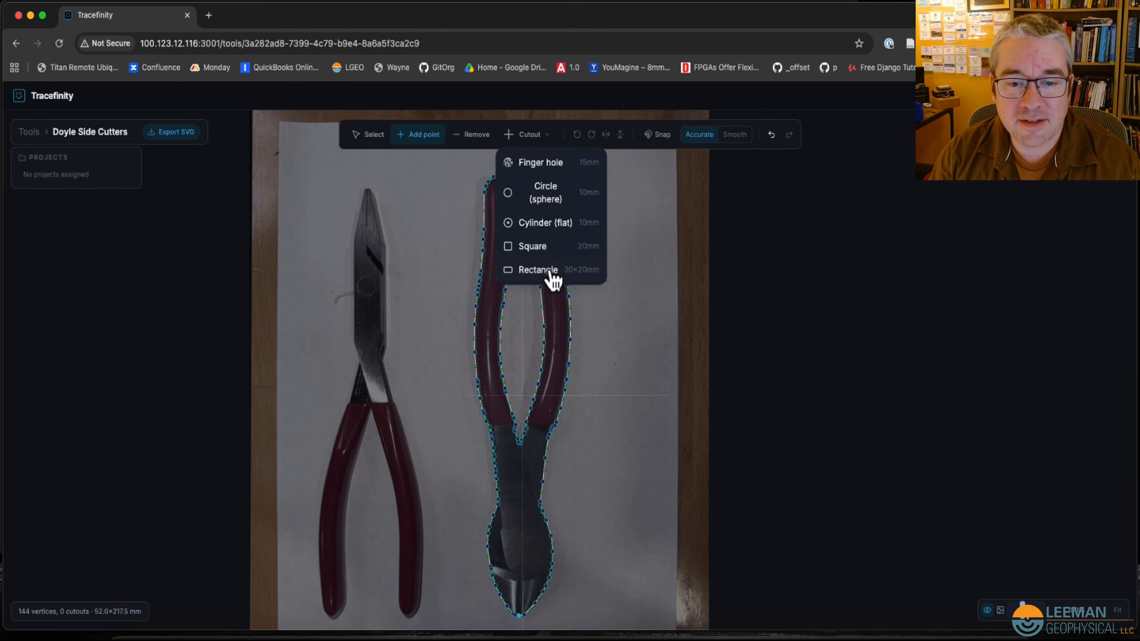
left_click(557, 166)
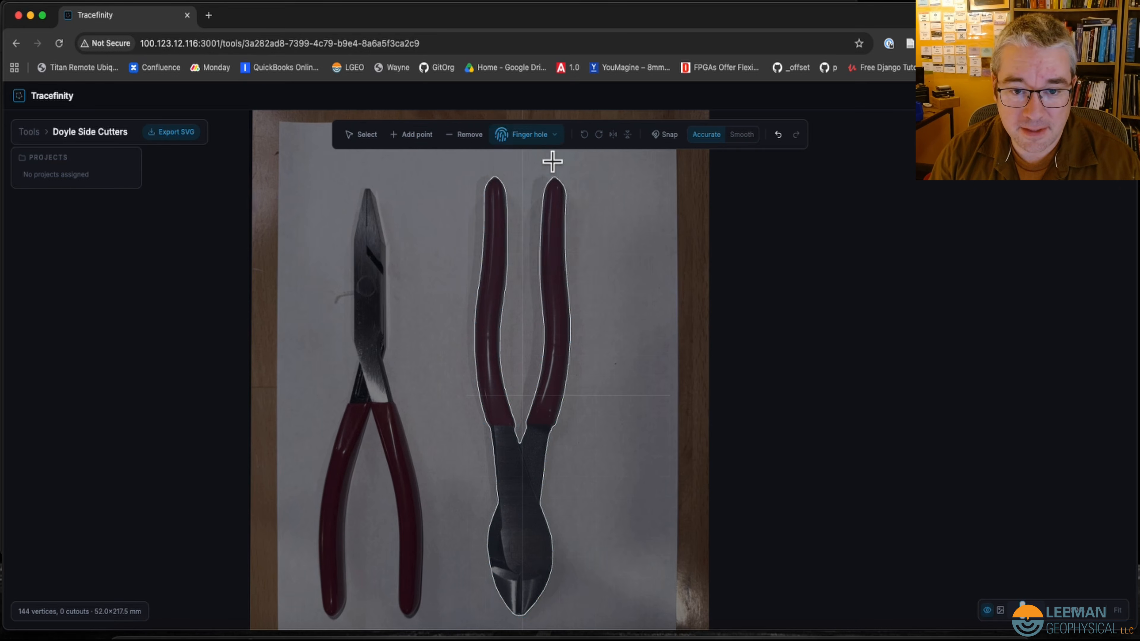
left_click(557, 328)
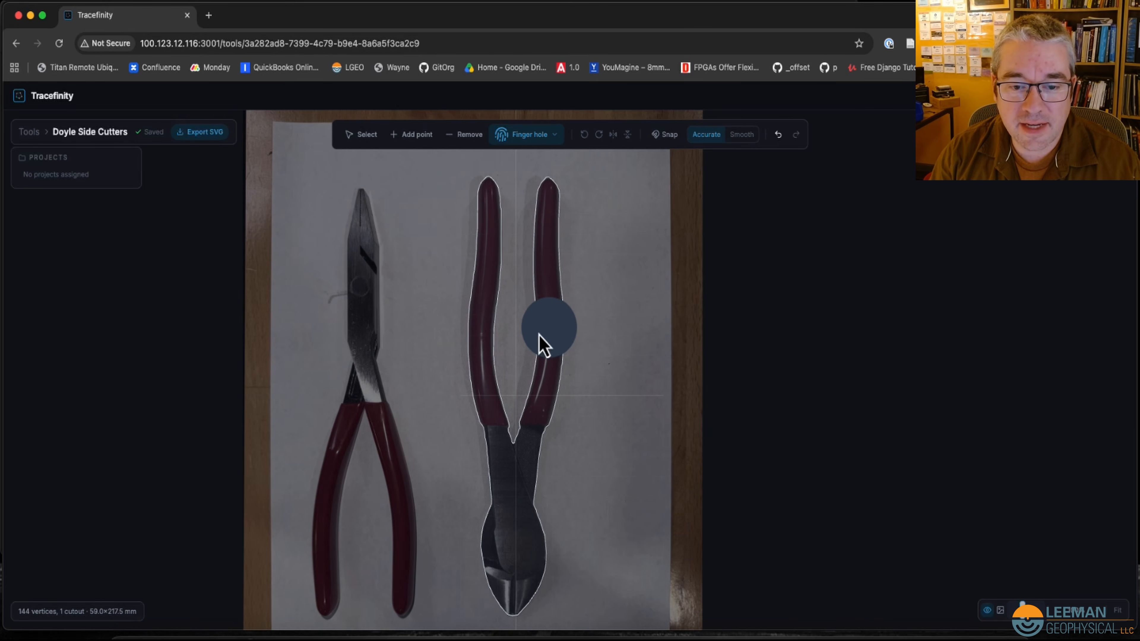
left_click(480, 330)
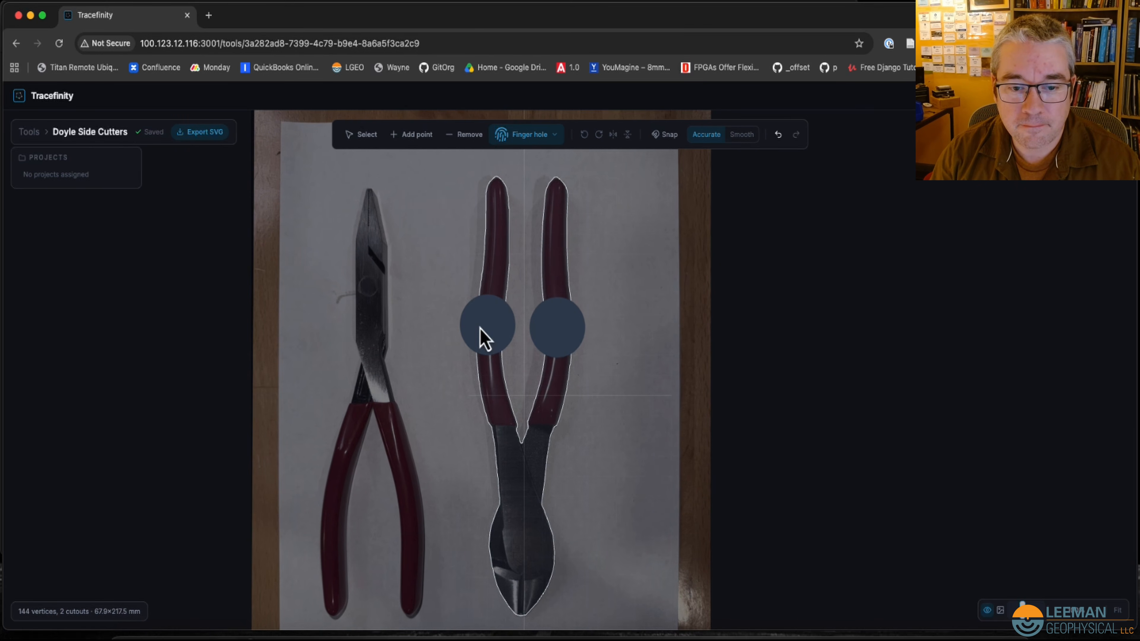
- Enlarge both finger holes, the right one to a radius of about 19.6 mm, and reposition them on the handles
left_click(371, 135)
left_click(569, 336)
left_click_drag(585, 328, 593, 321)
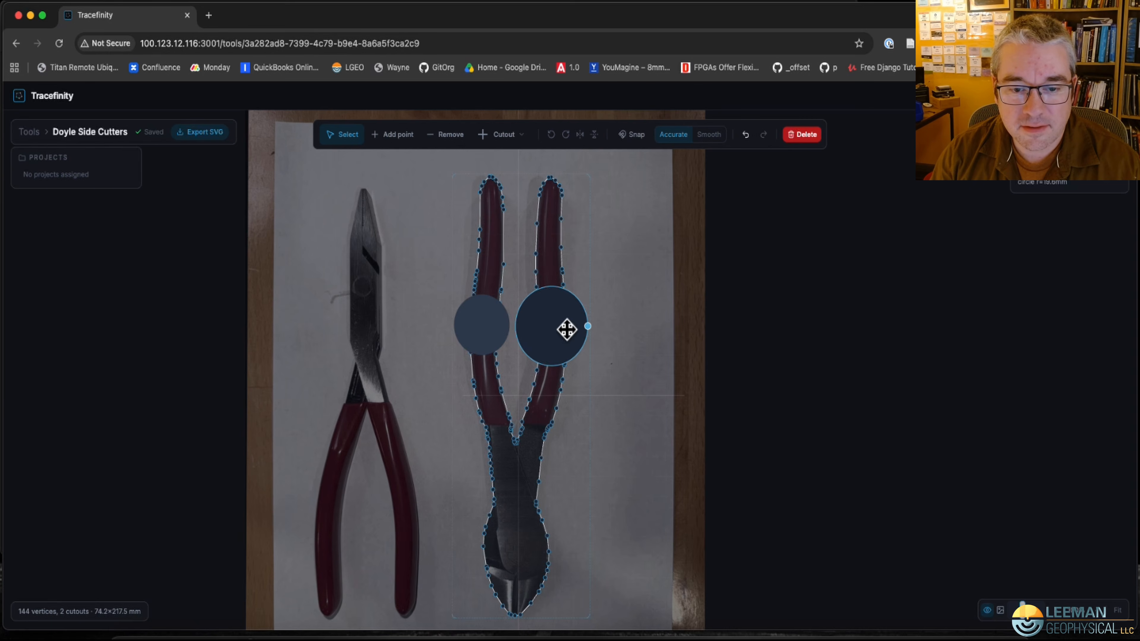
left_click(507, 323)
left_click_drag(512, 326, 490, 328)
left_click_drag(564, 330, 568, 330)
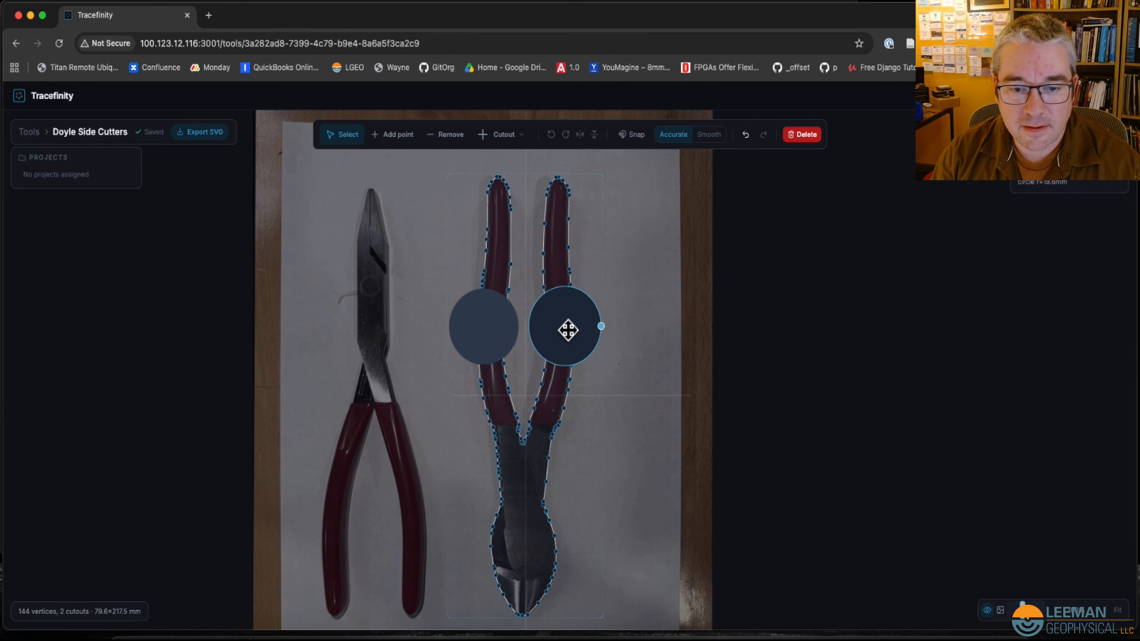
left_click(633, 360)
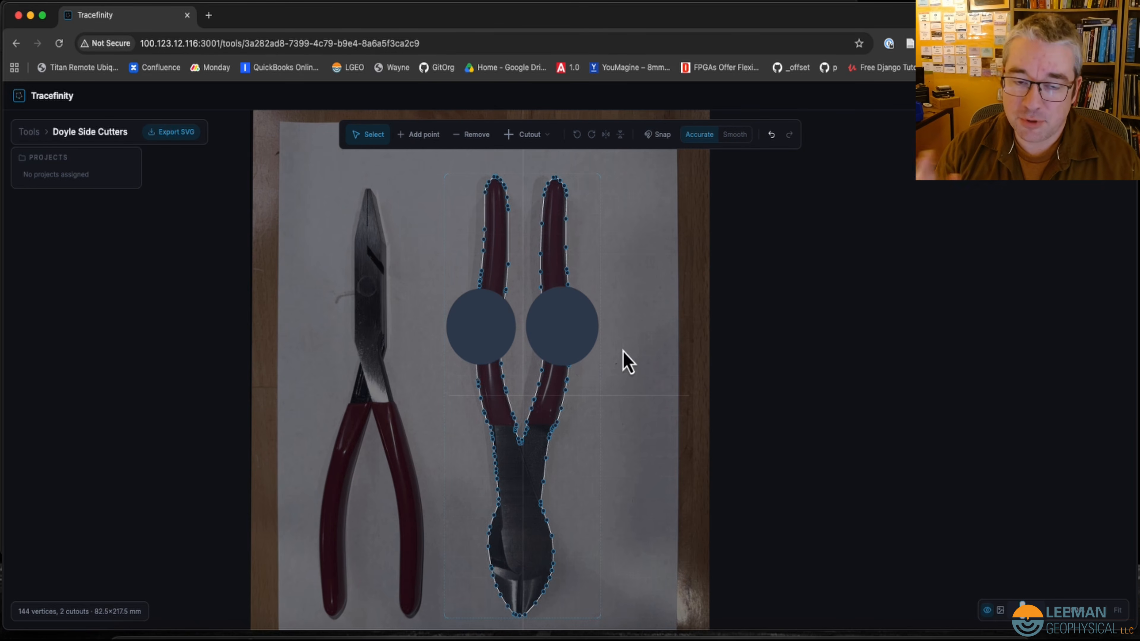
left_click(552, 347)
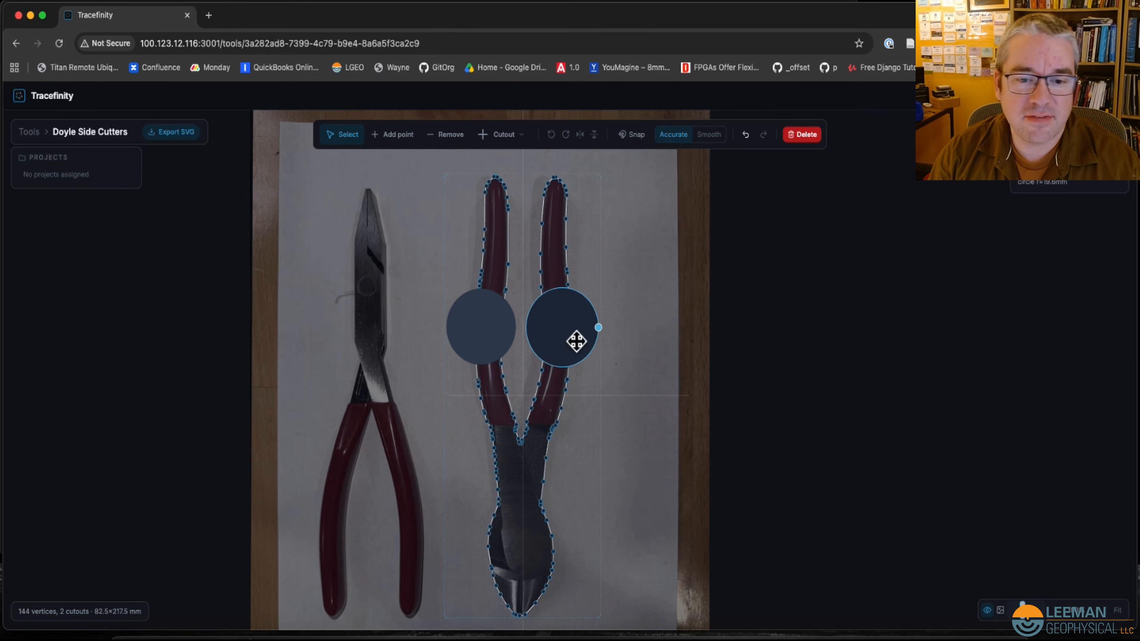
left_click(629, 382)
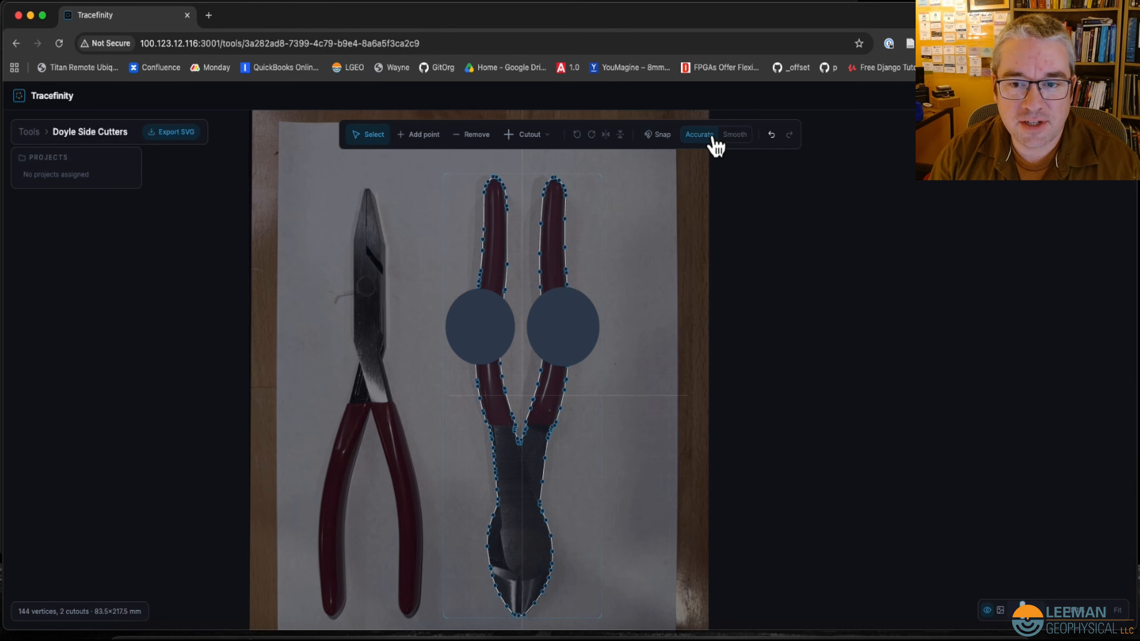
- Compare the Accurate and Smooth outline modes and leave the side cutters' outline on Smooth
left_click(737, 135)
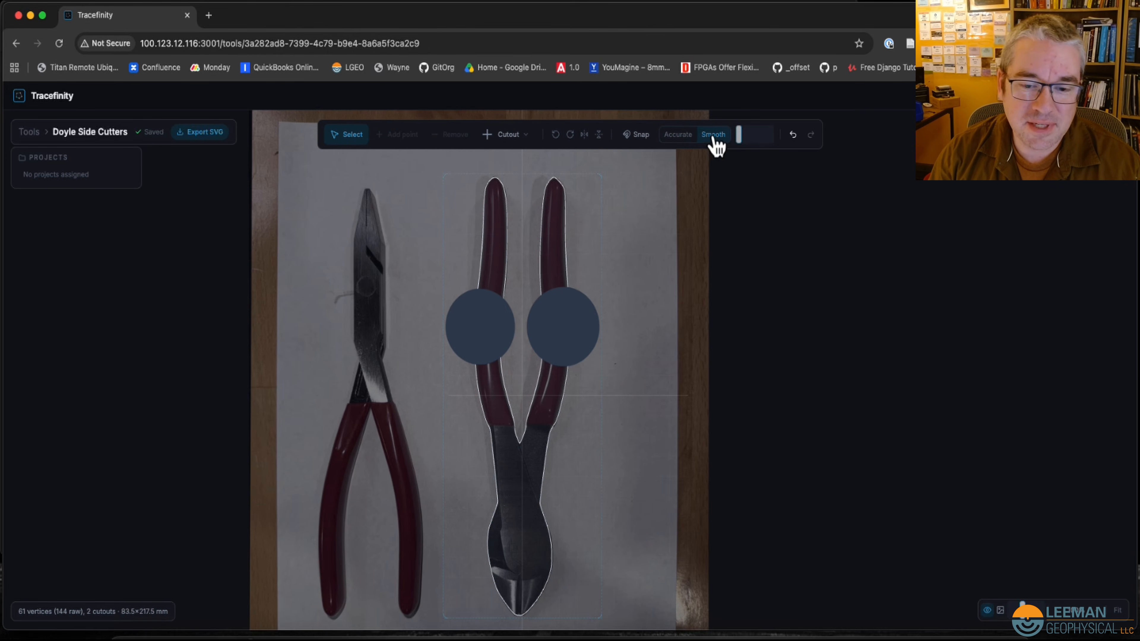
left_click(686, 136)
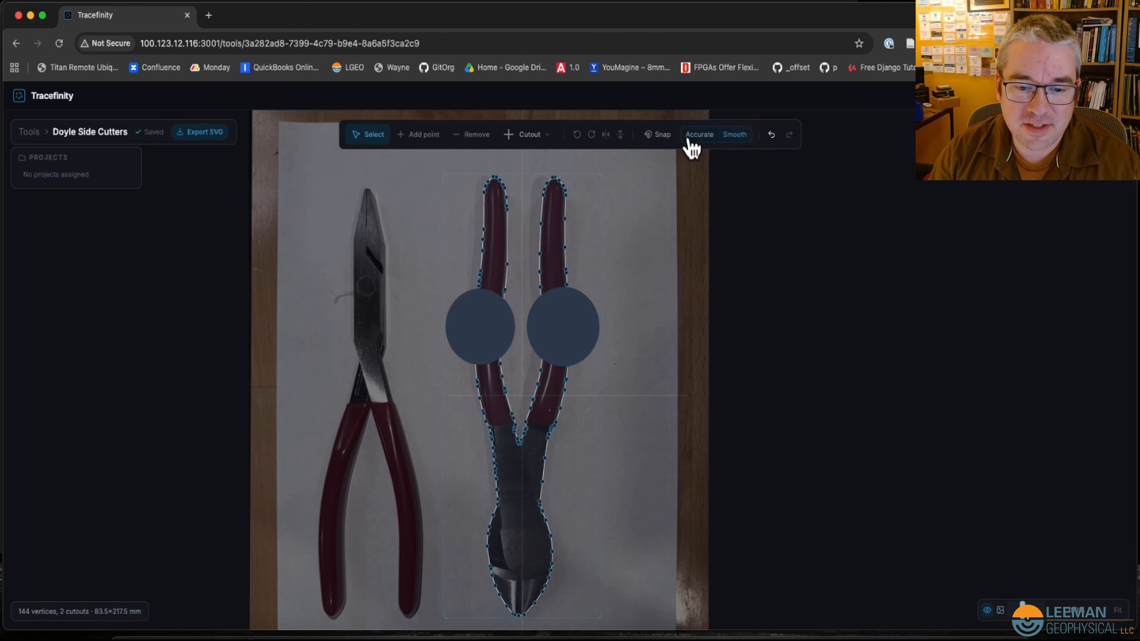
left_click(724, 135)
left_click(754, 138)
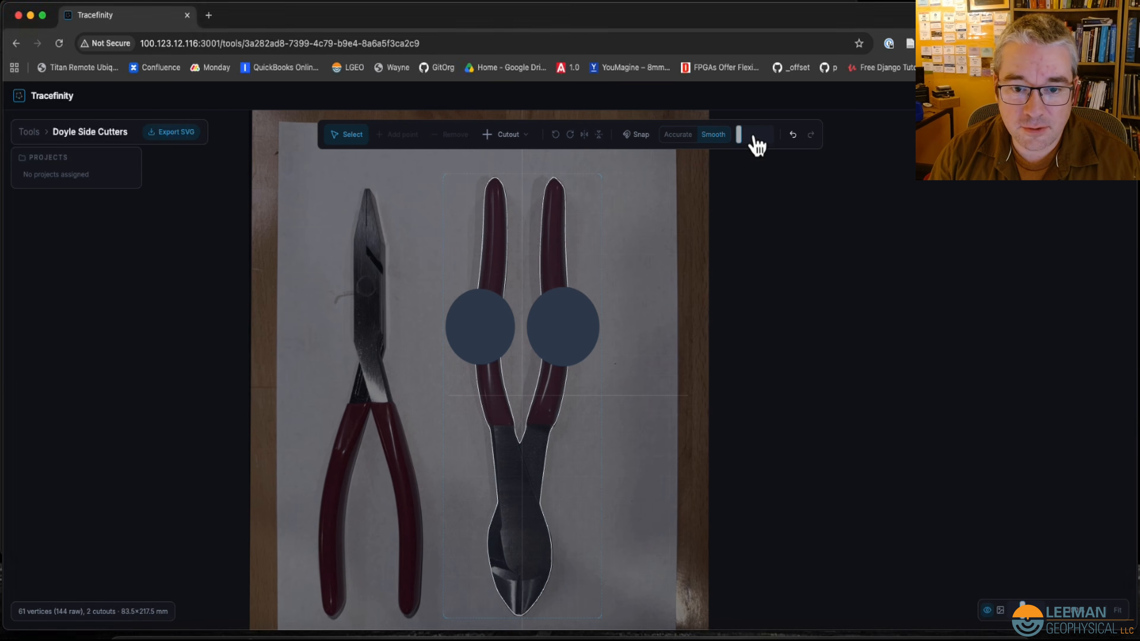
- Return the side cutters' outline to Accurate mode and go back to the tools overview
mouse_move(743, 136)
left_mouse_down()
mouse_move(772, 137)
mouse_move(732, 137)
left_mouse_up()
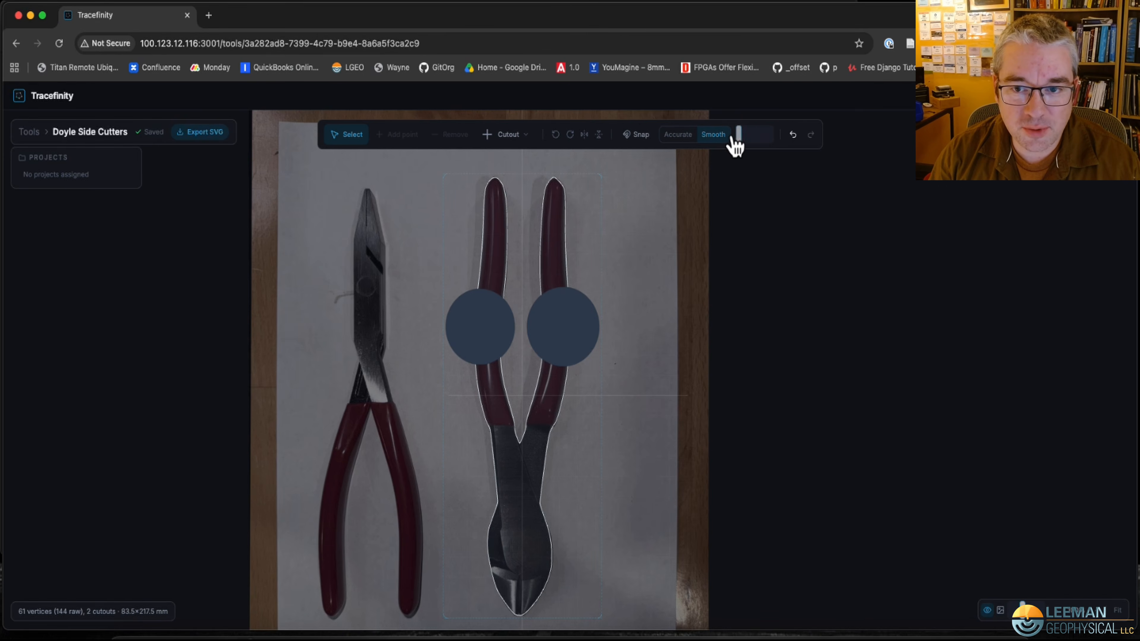
left_click(676, 137)
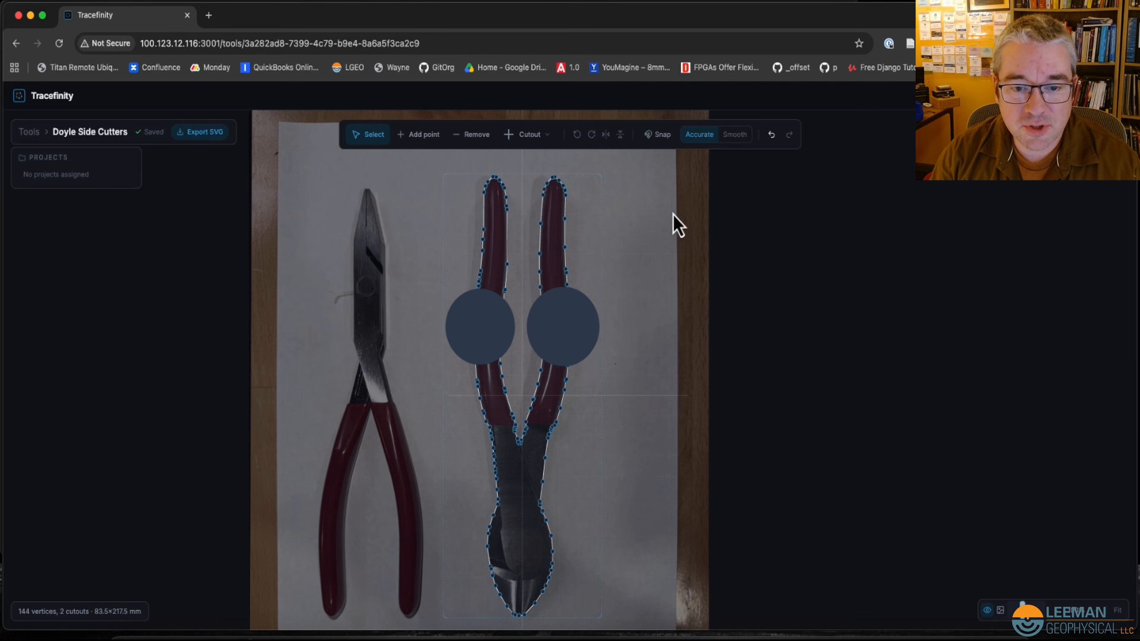
left_click(29, 132)
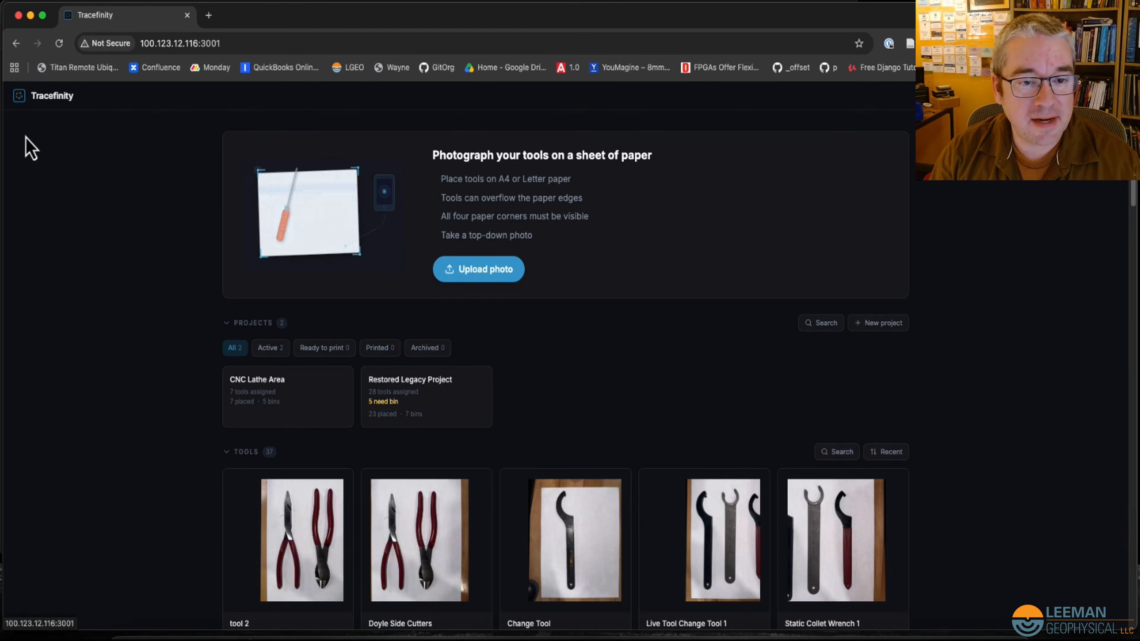
- Open the tool named tool 2 and rename it "Doyle Assembly Pliers"
scroll(216, 293, "down", 5)
left_click(285, 449)
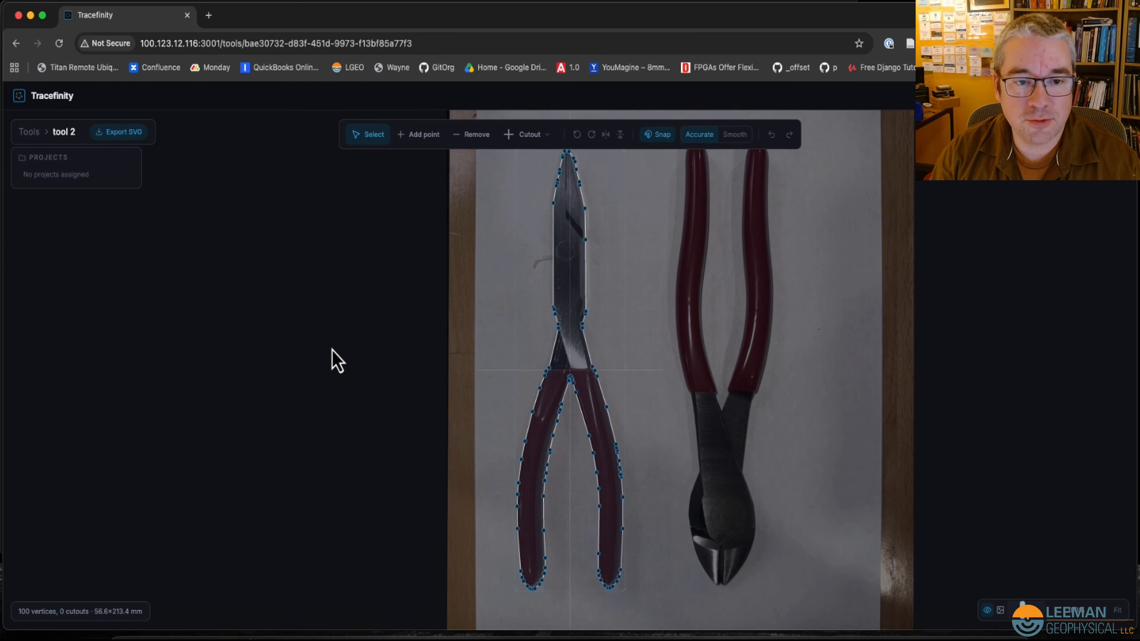
left_click(67, 131)
type("Doyle Assembly Pliers")
key("Return")
scroll(601, 573, "up", 3)
scroll(529, 398, "up", 3)
left_click_drag(580, 340, 596, 527)
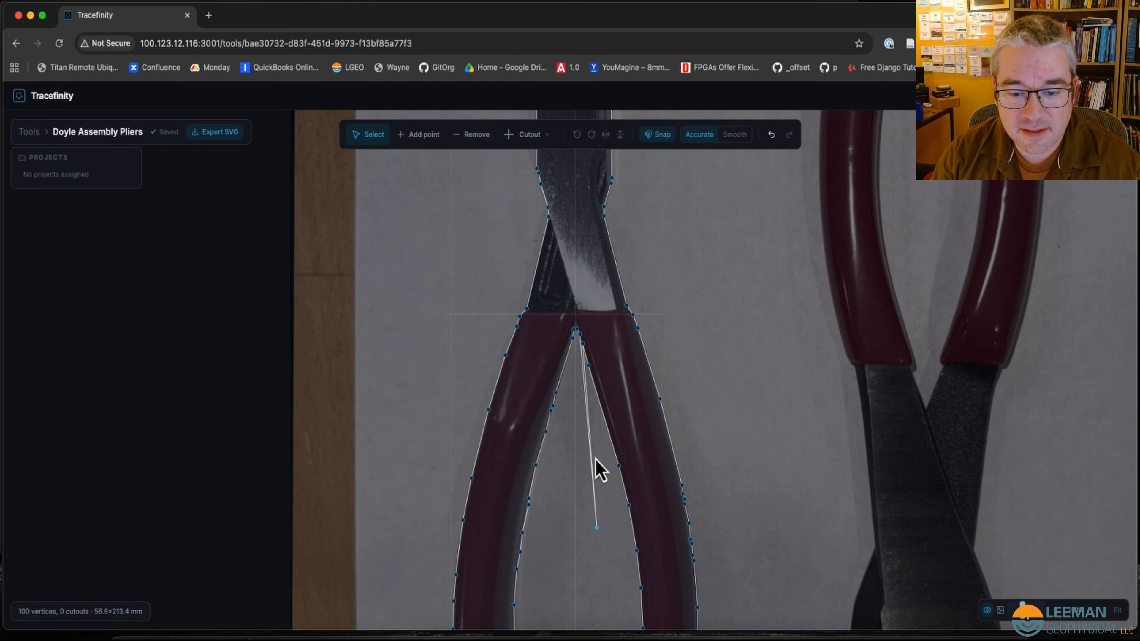
left_click(473, 135)
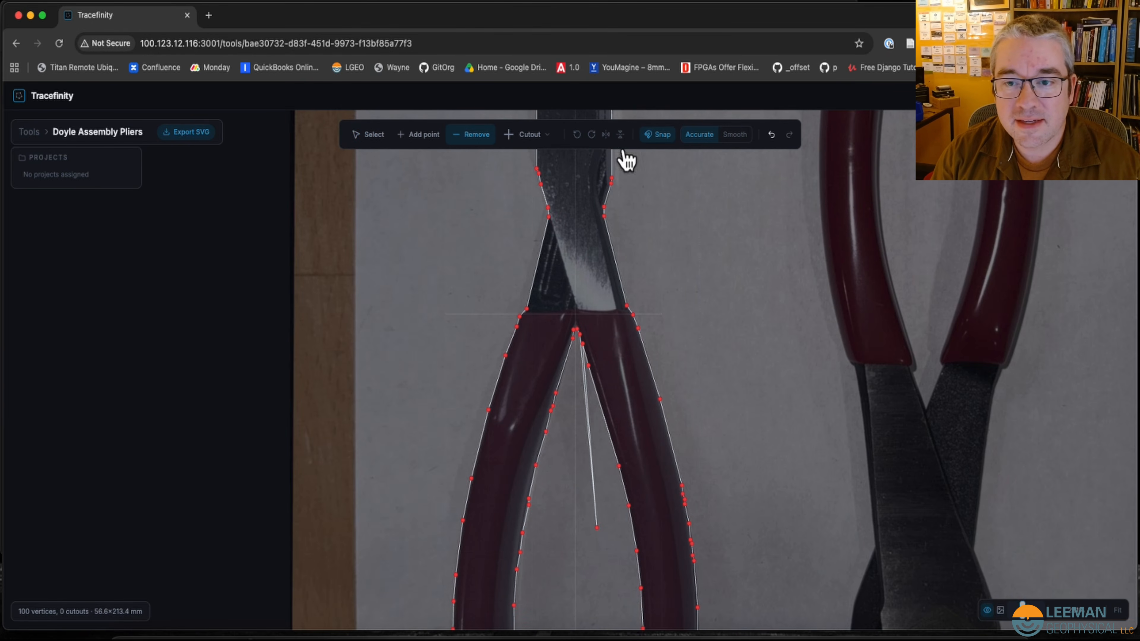
left_click(769, 135)
- Remove five surplus outline points along both edges of the assembly pliers' tapered nose
scroll(710, 222, "up", 10)
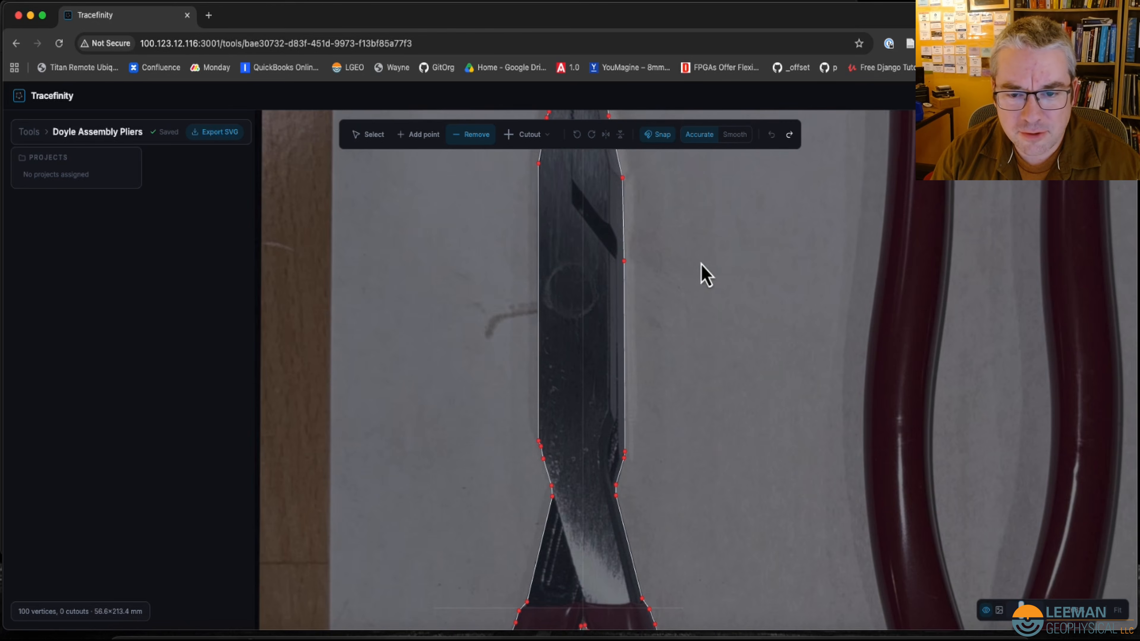
scroll(629, 234, "down", 5)
scroll(631, 279, "up", 10)
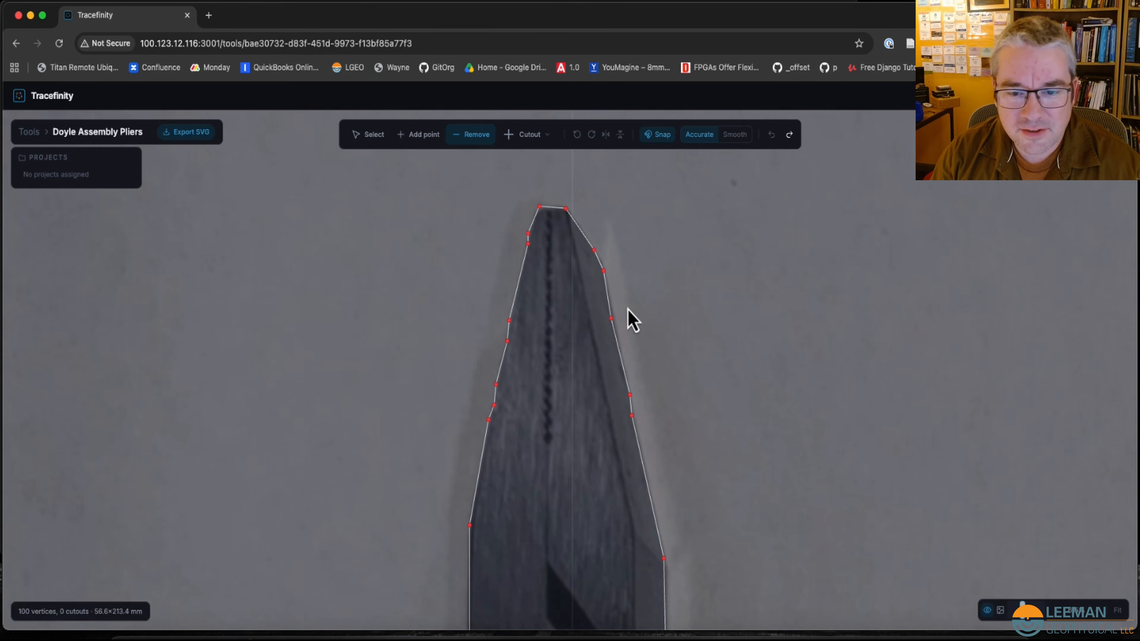
left_click(605, 271)
scroll(646, 372, "down", 5)
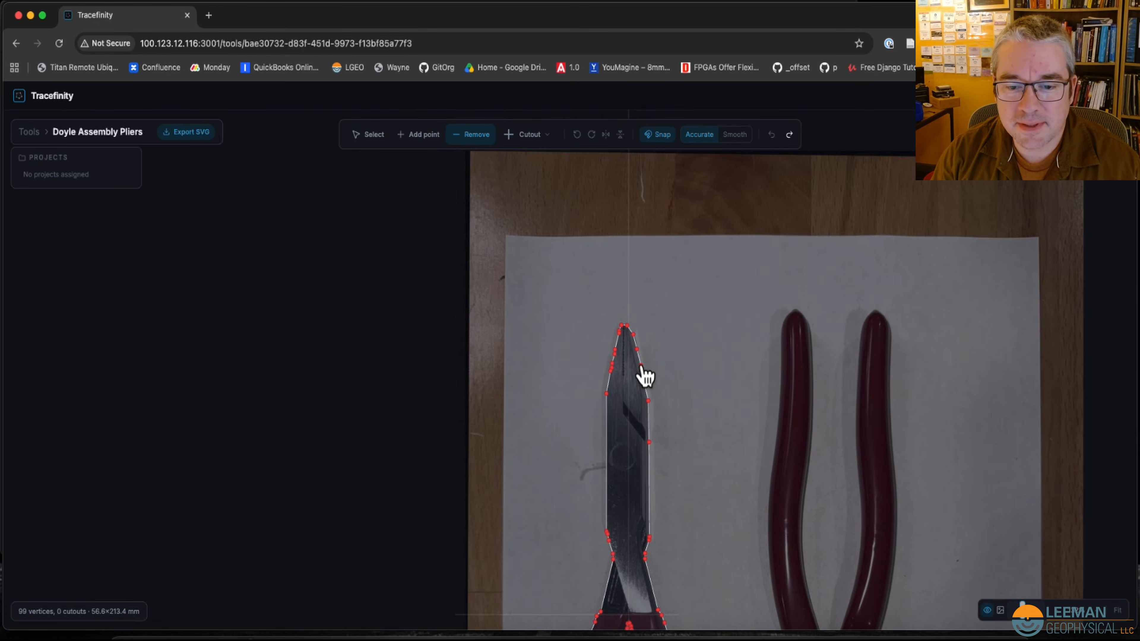
scroll(641, 386, "up", 5)
left_click(643, 376)
left_click(563, 370)
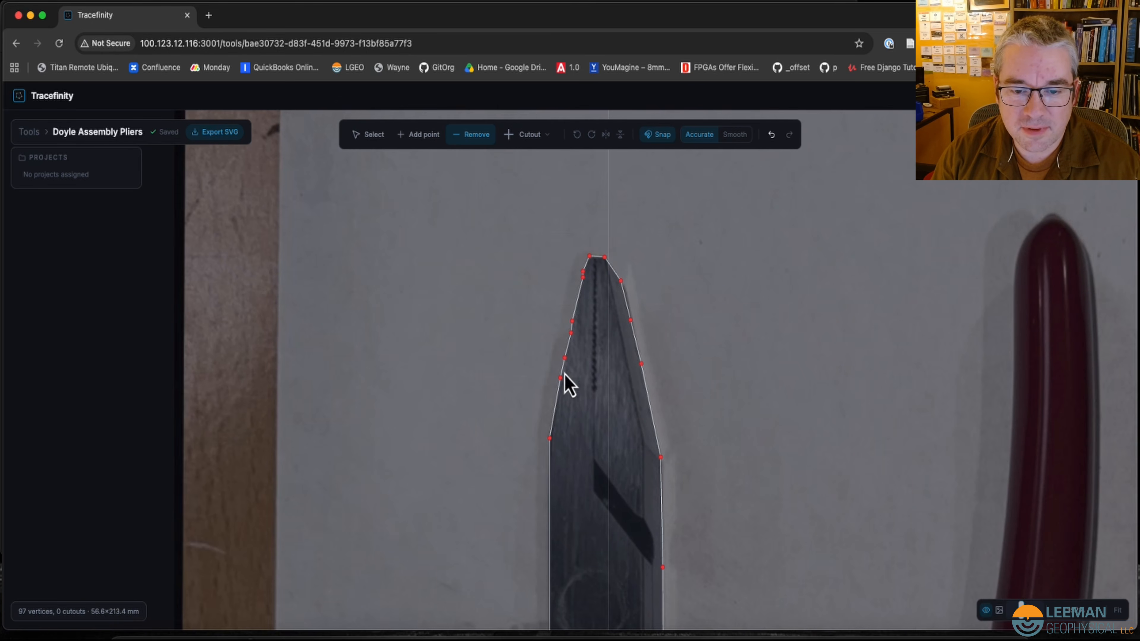
left_click(572, 333)
left_click(583, 272)
scroll(675, 317, "down", 6)
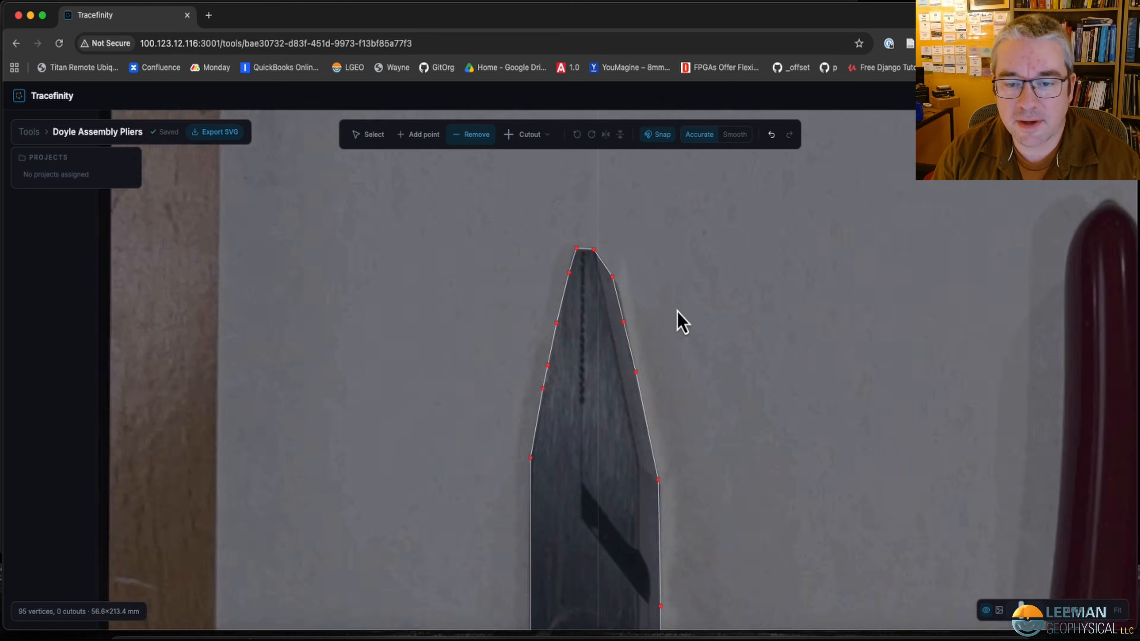
- Place a finger hole cutout on each handle of the assembly pliers, at about mid-length
scroll(648, 306, "up", 3)
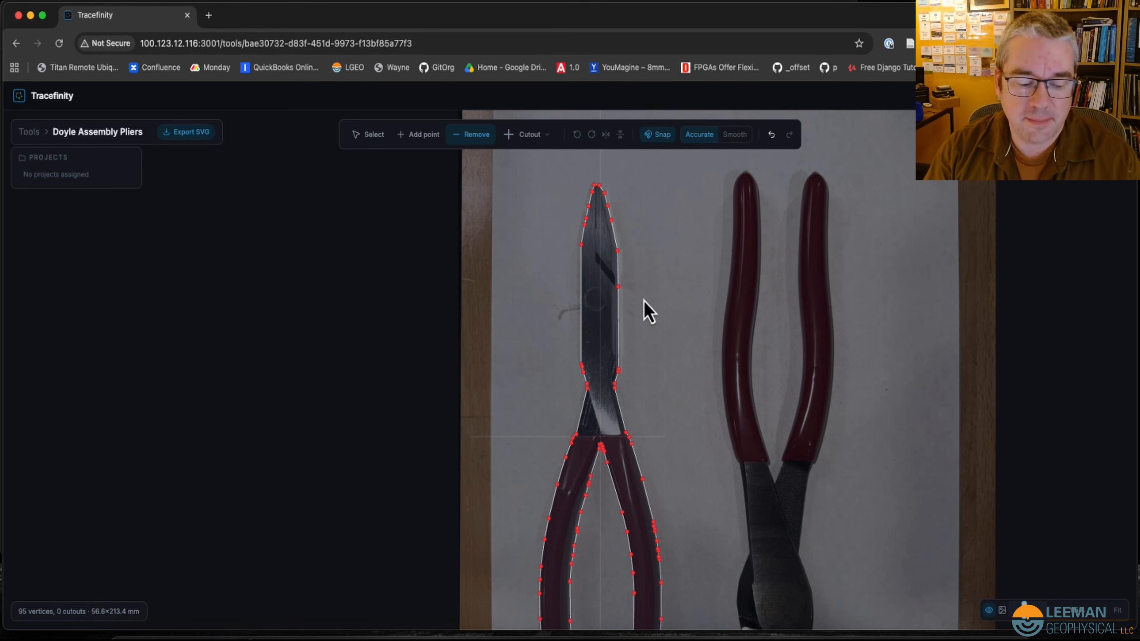
scroll(642, 292, "down", 2)
scroll(640, 282, "up", 2)
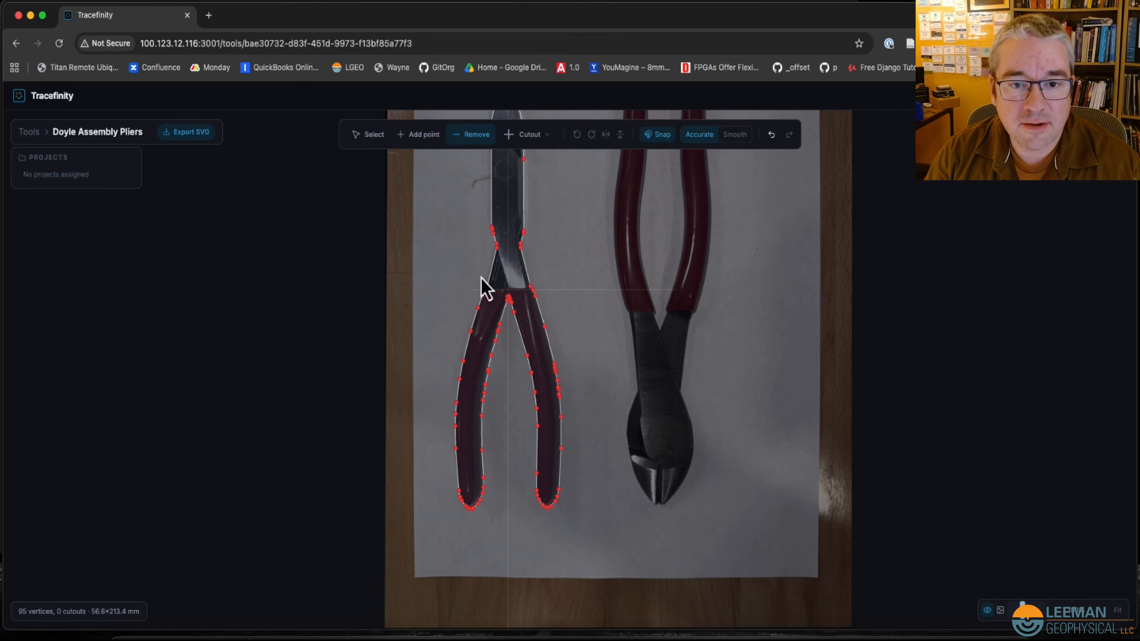
left_click(540, 134)
left_click(541, 163)
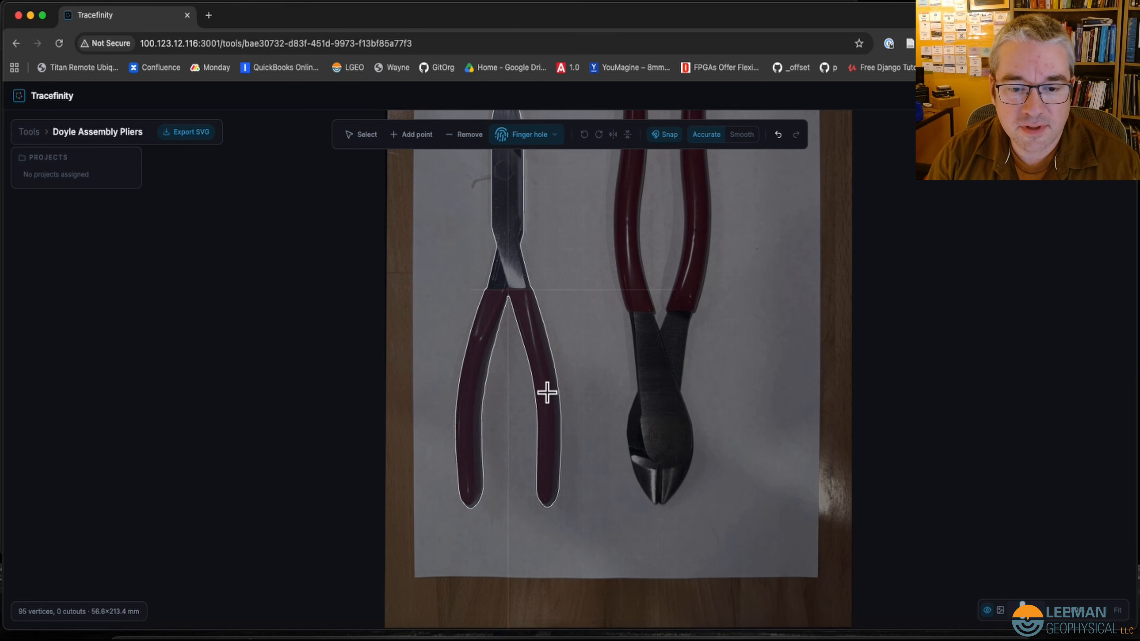
left_click(545, 393)
left_click(470, 392)
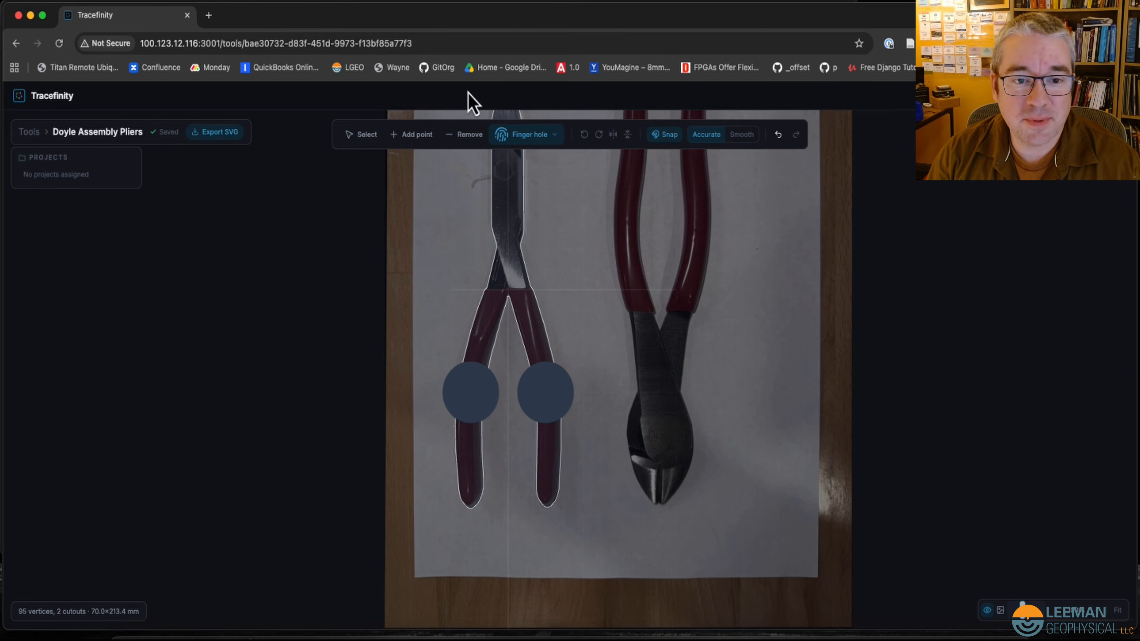
- Enlarge both finger holes on the assembly pliers, the left one to a radius of about 18.9 mm and the right one to about 19.4 mm
left_click(352, 136)
left_click(550, 391)
left_click_drag(576, 392, 583, 393)
mouse_move(449, 396)
left_mouse_down()
mouse_move(517, 394)
mouse_move(433, 397)
left_mouse_up()
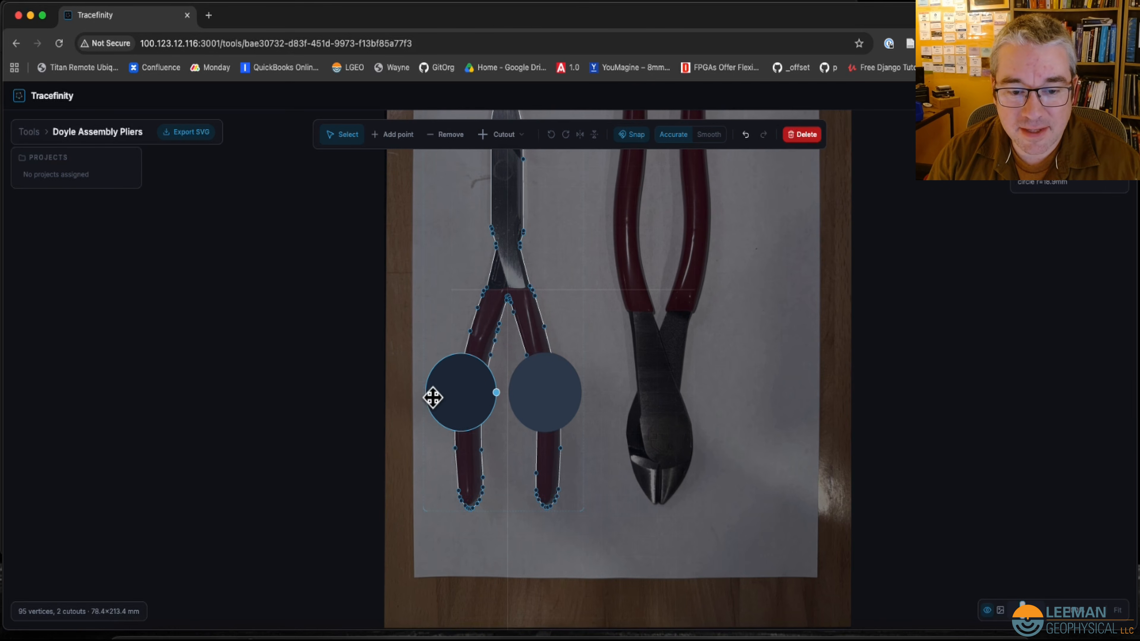
- Turn snapping off and reposition both finger holes so they sit roughly centred on the pliers' handles
left_click_drag(563, 393, 569, 394)
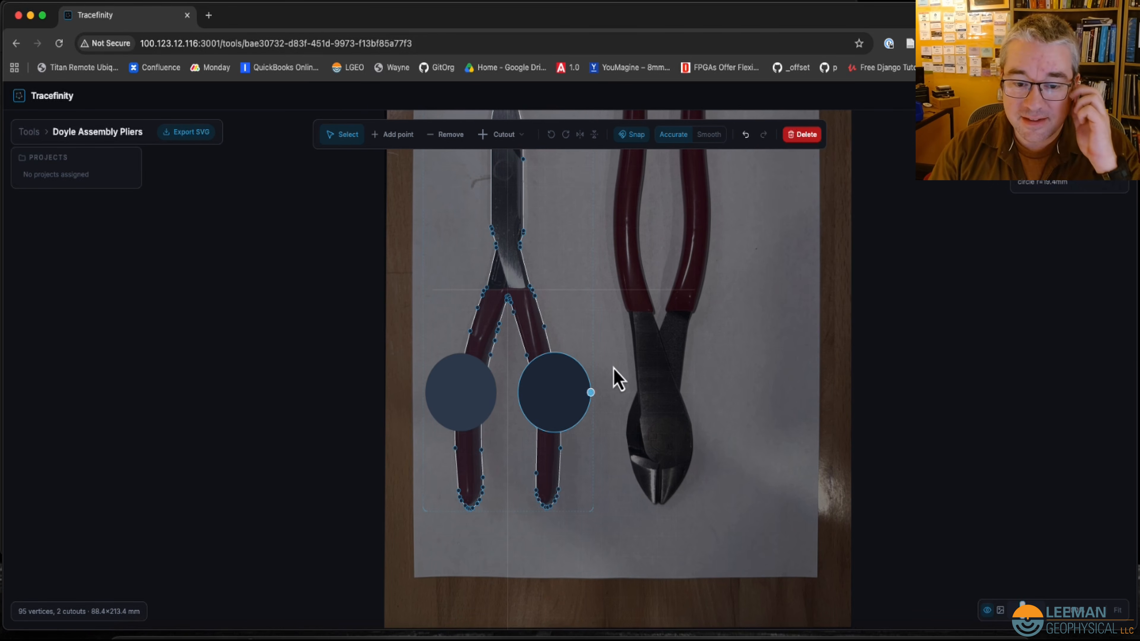
left_click_drag(444, 398, 464, 387)
left_click(636, 139)
left_click_drag(573, 405, 565, 407)
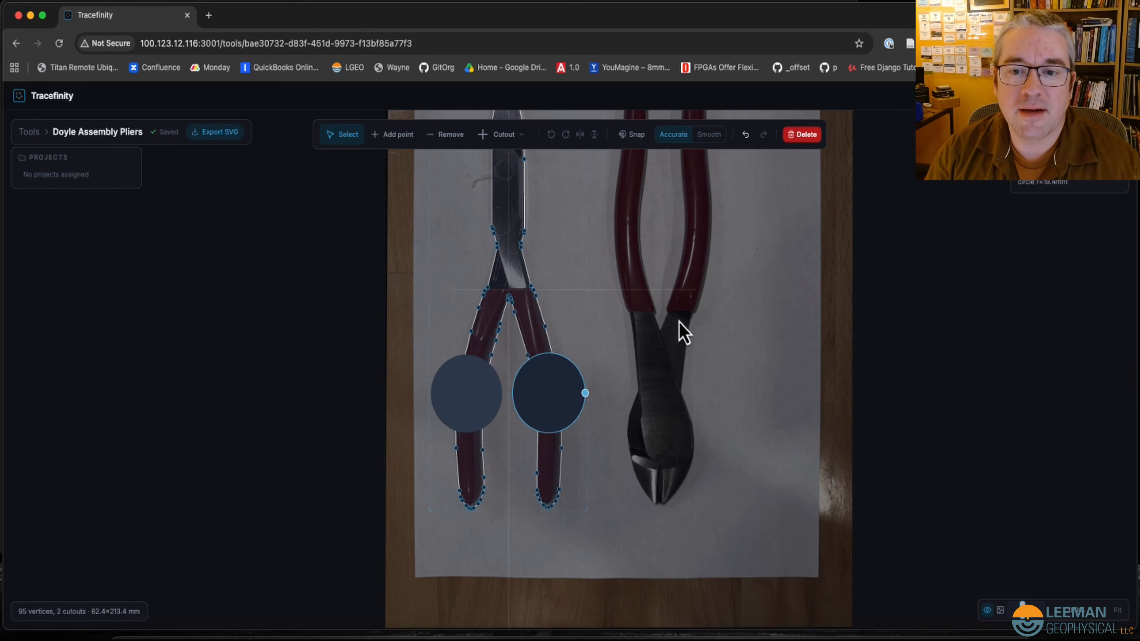
- Leave the pliers' outline editor and open the CNC Lathe Area project
left_click(29, 134)
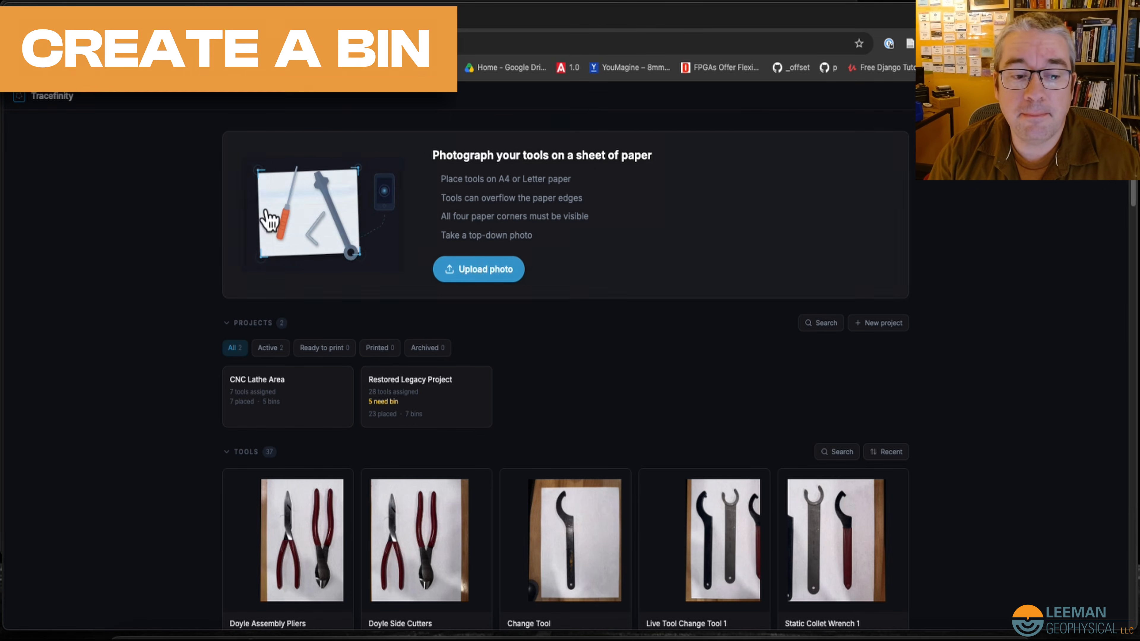
scroll(876, 209, "down", 4)
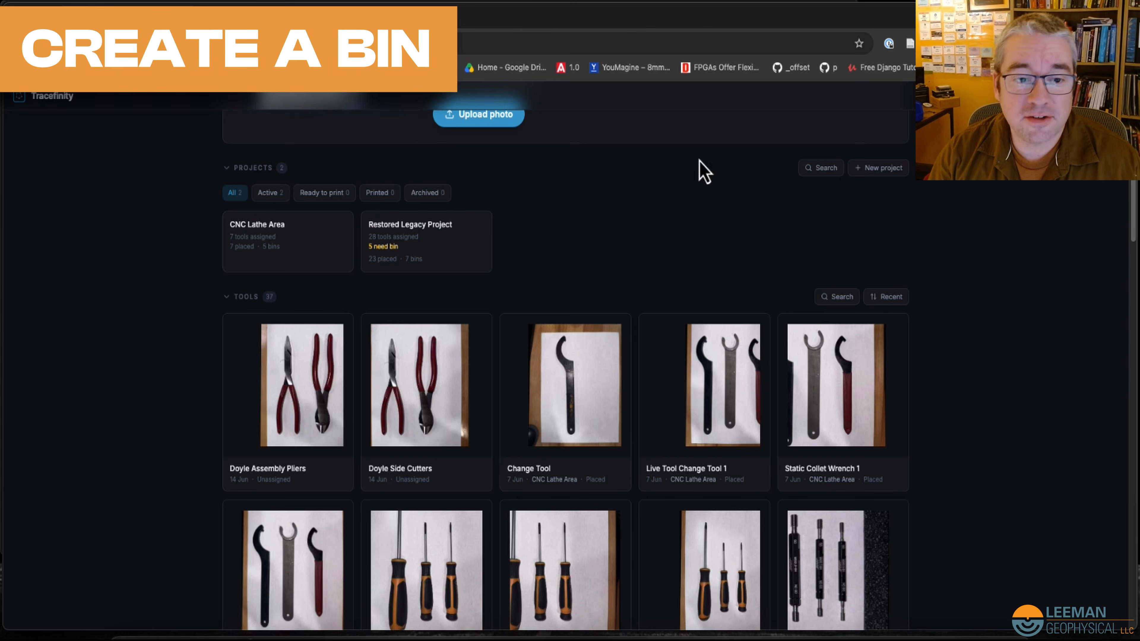
left_click(259, 242)
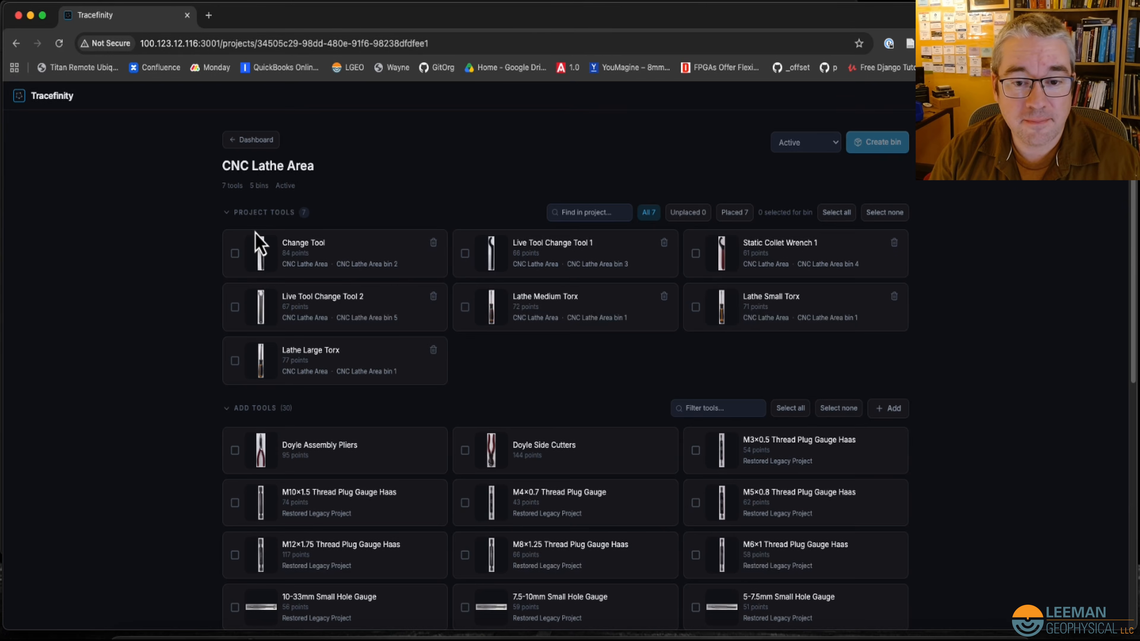
- Add Doyle Assembly Pliers and Doyle Side Cutters to the CNC Lathe Area project
scroll(390, 267, "down", 6)
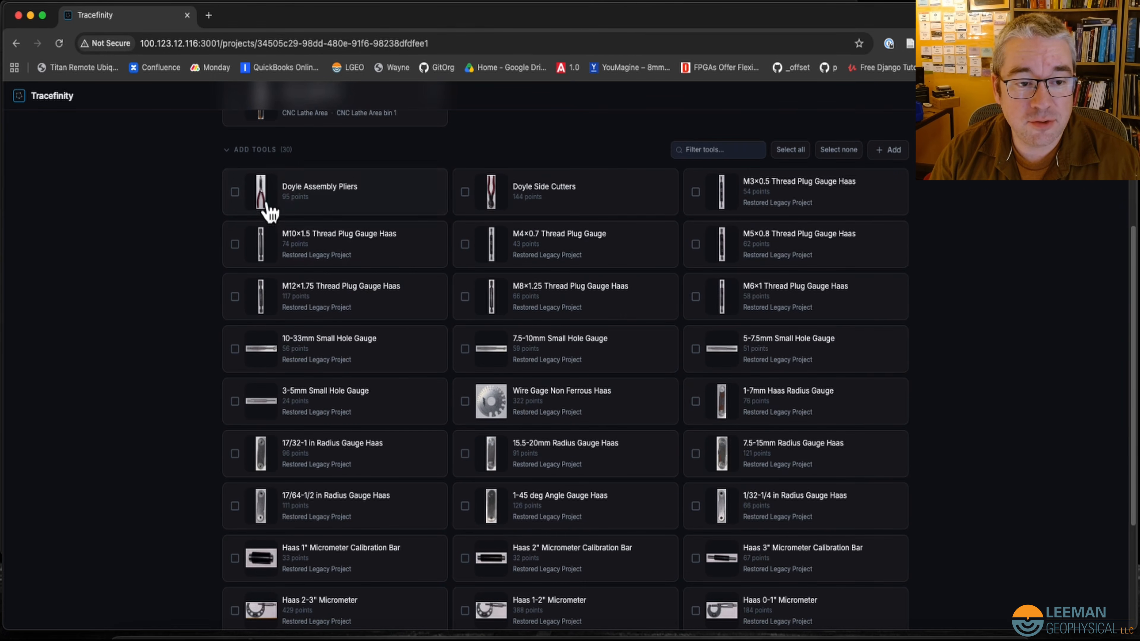
left_click(235, 192)
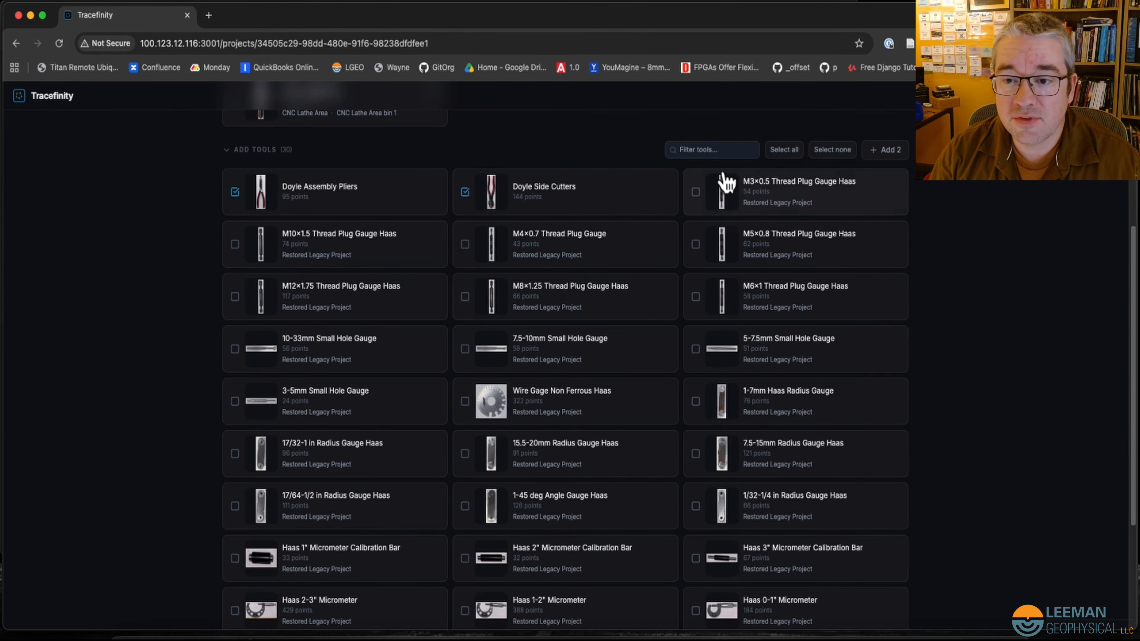
left_click(885, 150)
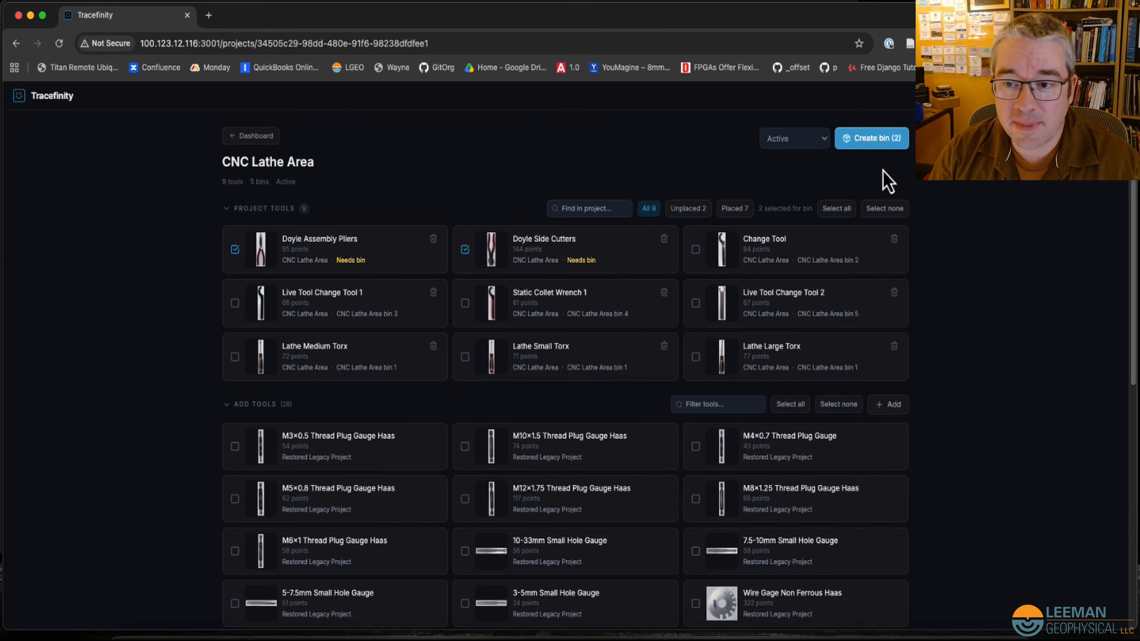
- Create a bin with both Doyle Assembly Pliers and Doyle Side Cutters selected
left_click(465, 251)
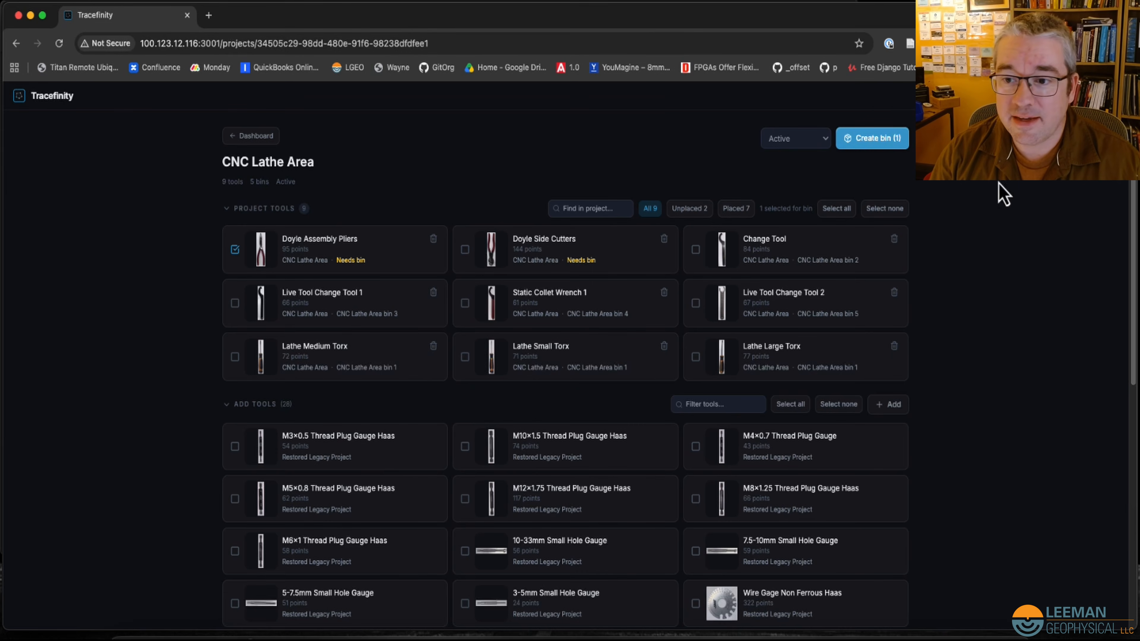
left_click(465, 250)
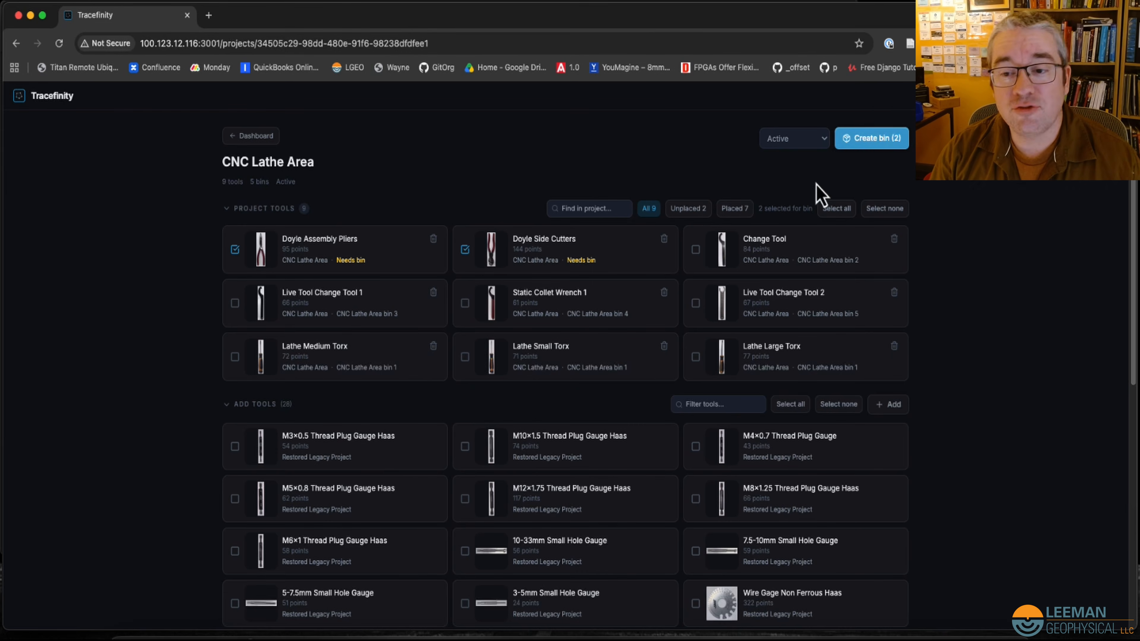
left_click(873, 142)
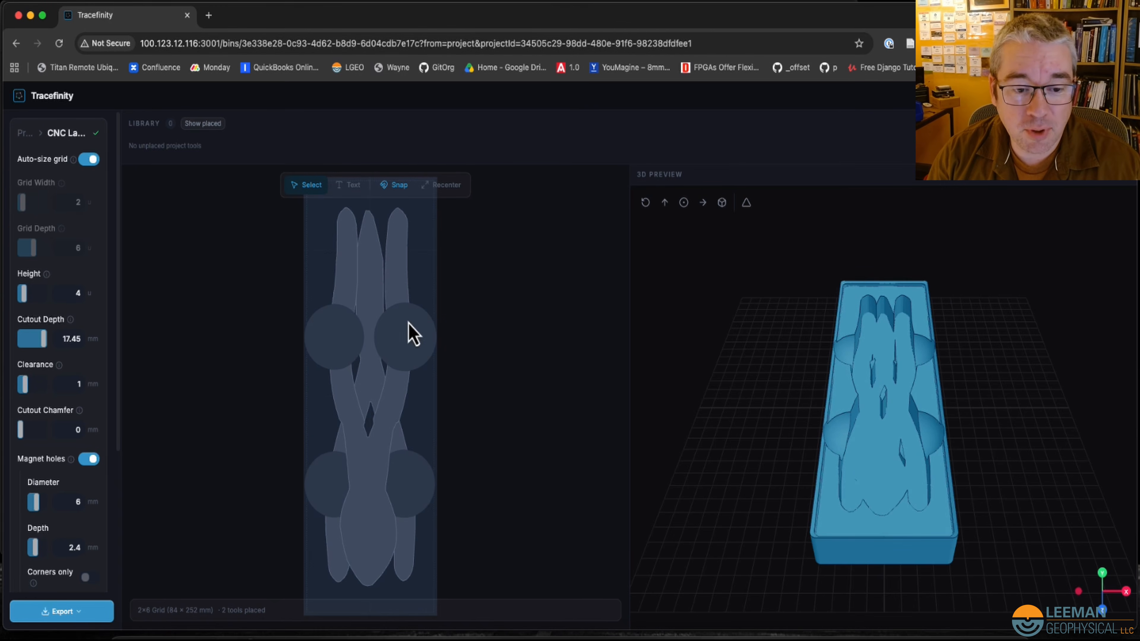
- Separate the overlapping tools in the bin layout, with the assembly pliers on the left and the side cutters on the right
left_click_drag(341, 444, 431, 482)
left_click_drag(471, 591, 474, 593)
left_click_drag(431, 553, 437, 548)
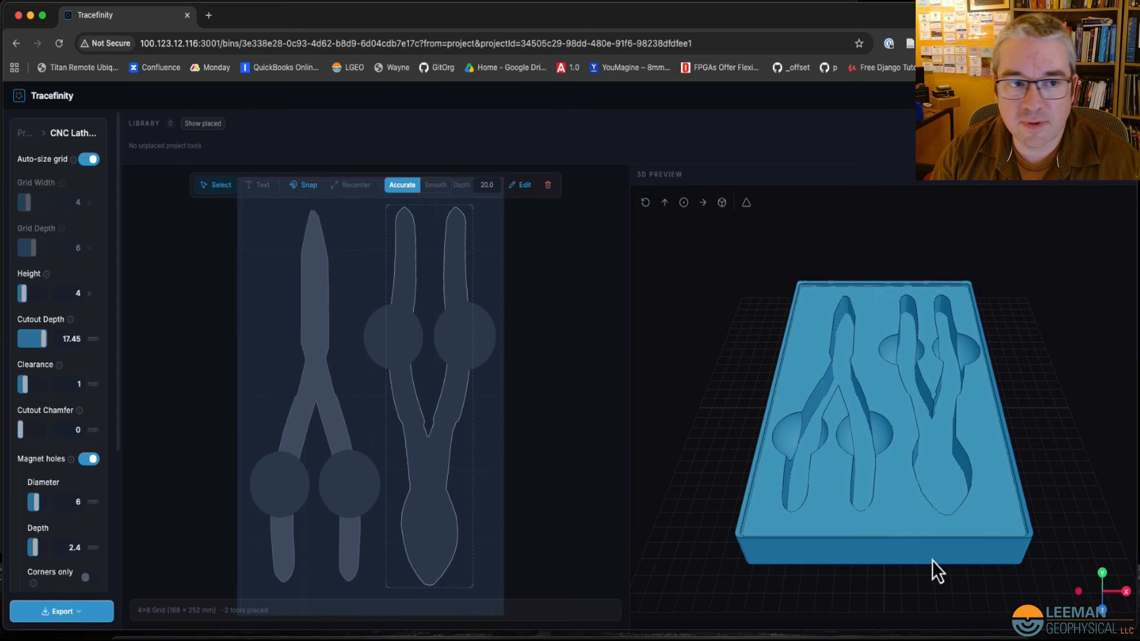
- Turn off snapping in the bin layout and shift the assembly pliers slightly farther from the side cutters
left_click_drag(818, 546, 832, 420)
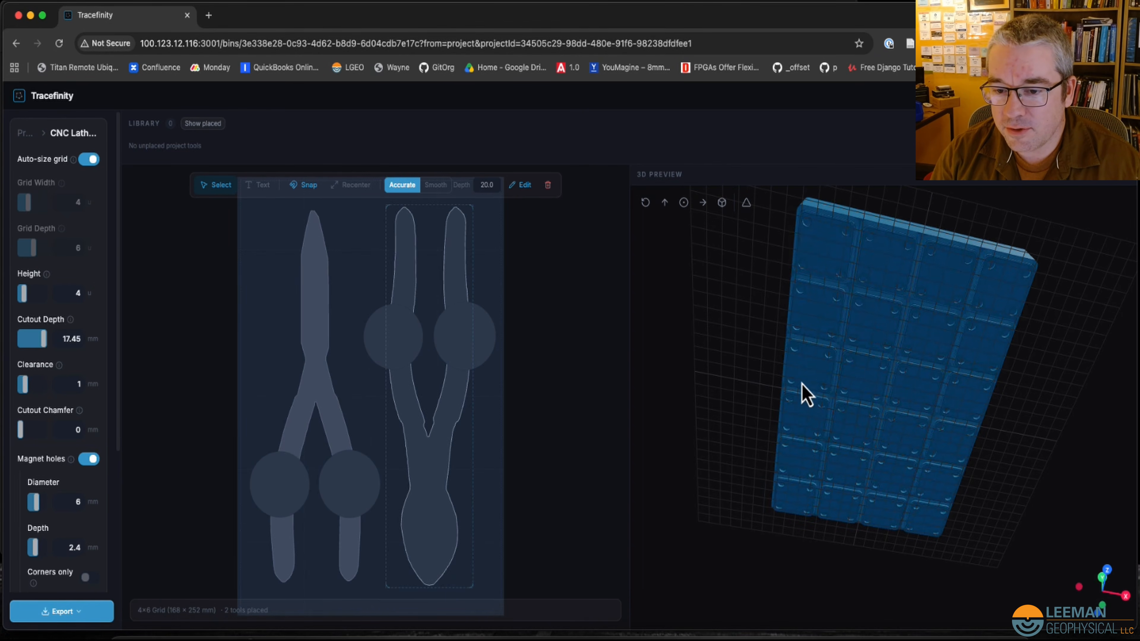
left_click_drag(847, 425, 741, 542)
left_click(338, 434)
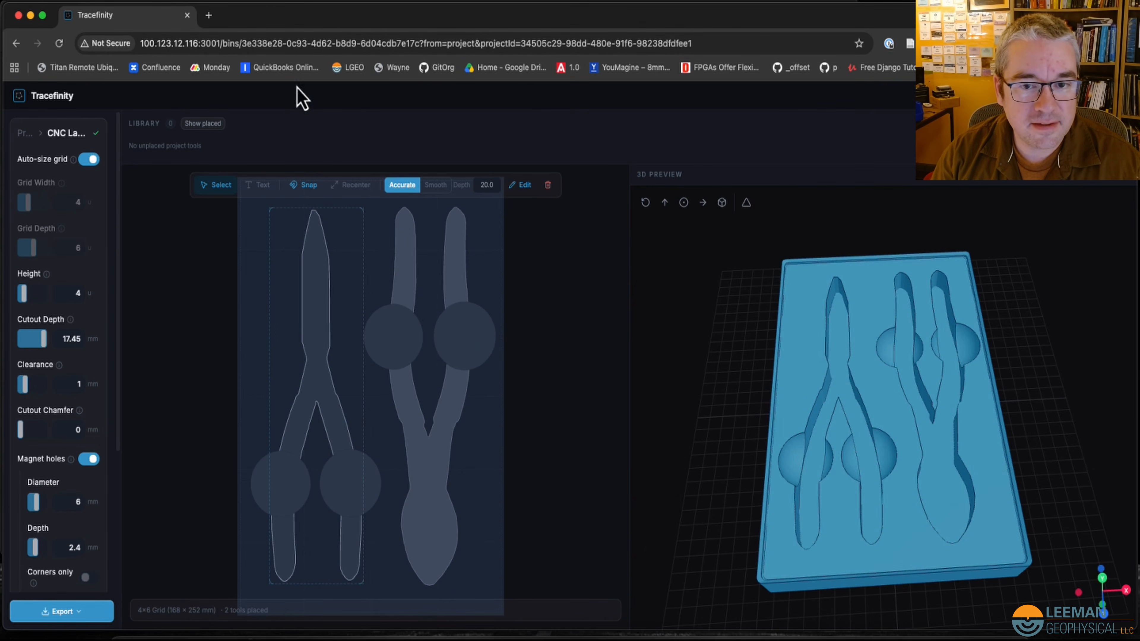
left_click_drag(306, 336, 301, 336)
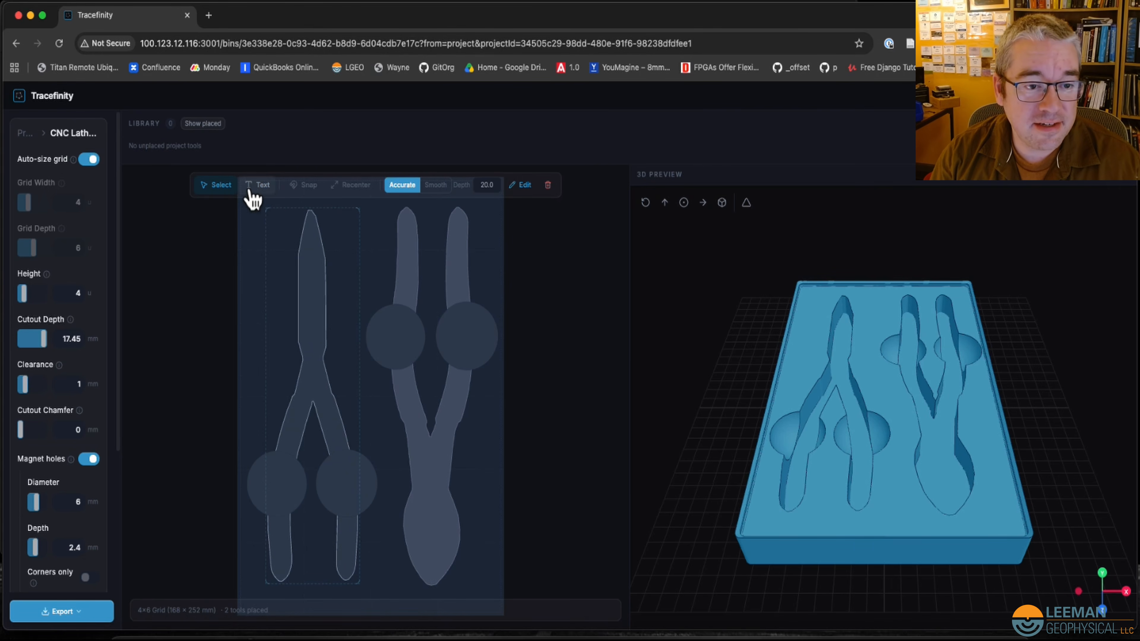
- Add a "Side Cutters" text label and move it over the side cutters' neck, just above the jaws
left_click(251, 191)
left_click(374, 579)
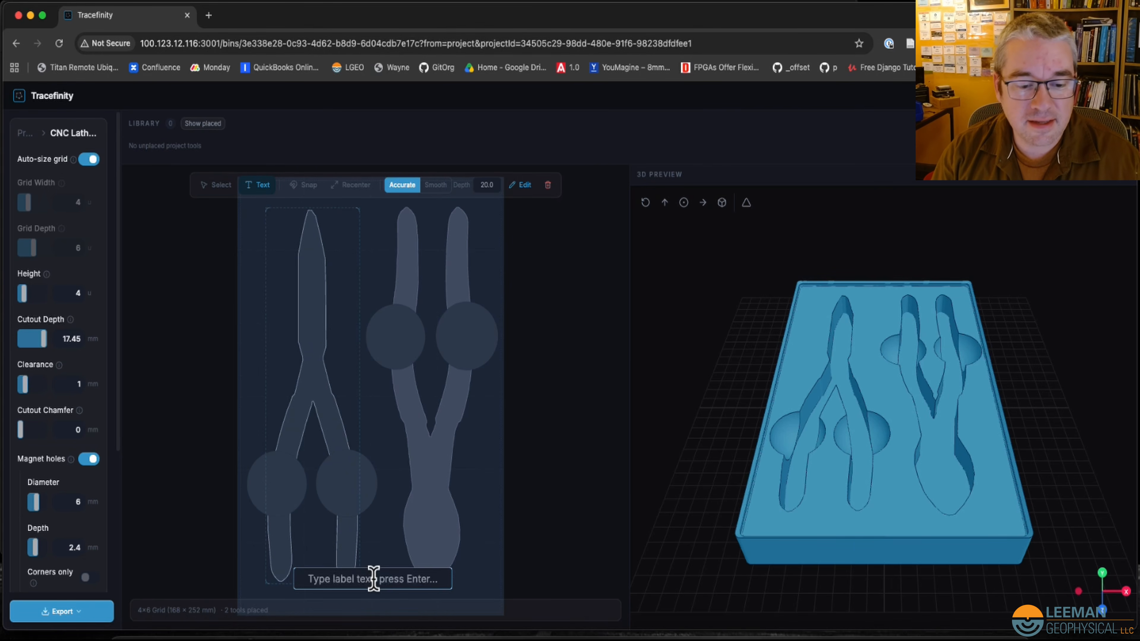
type("Side Cutters")
left_click(491, 553)
left_click_drag(386, 585, 466, 473)
- Set the "Side Cutters" label to size 10 and depth 1, and make it recessed
double_click(450, 188)
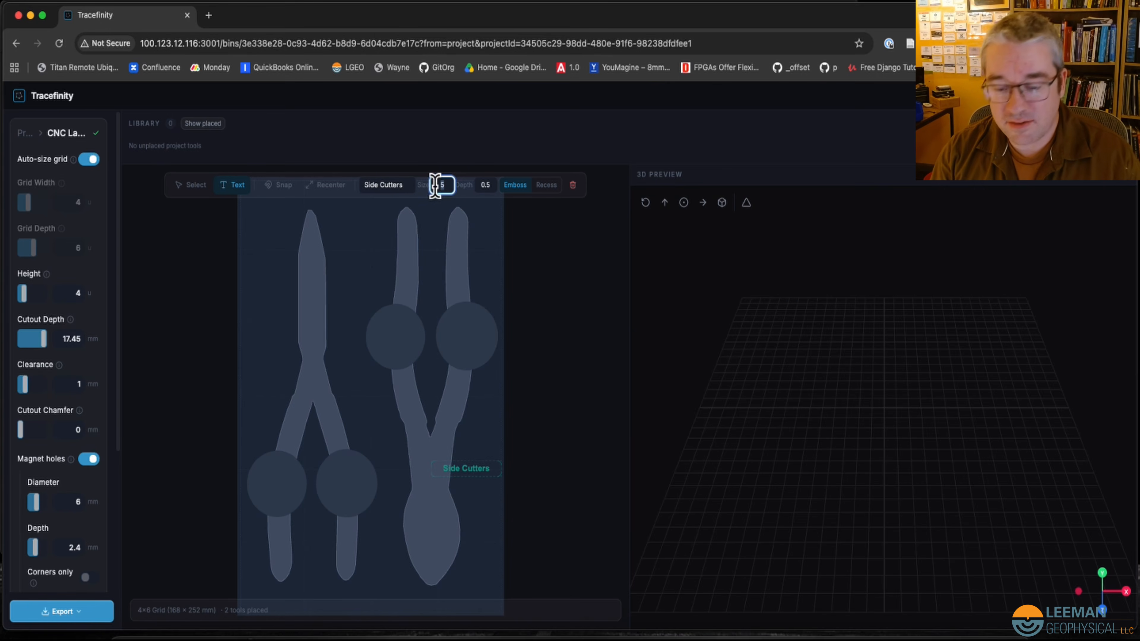
type("10")
double_click(485, 184)
type("1")
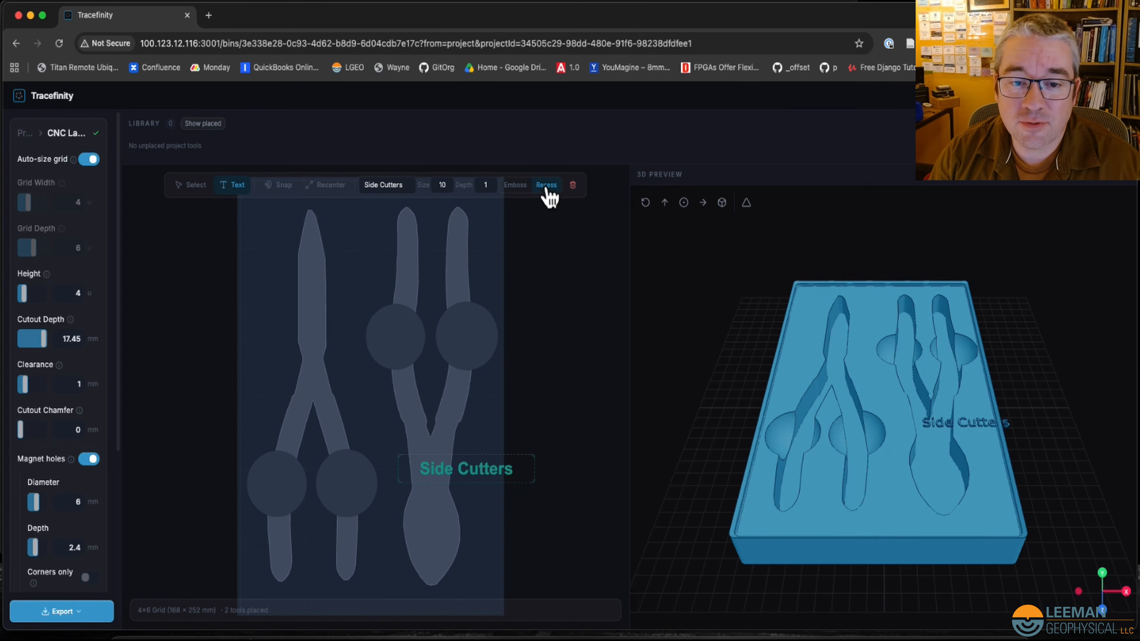
left_click(546, 185)
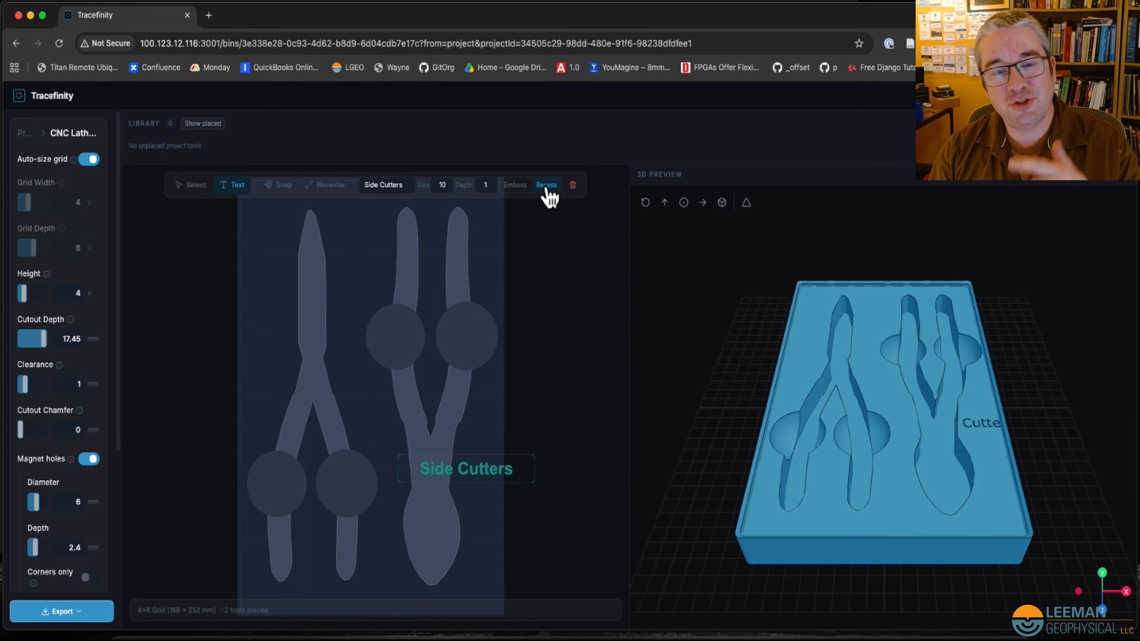
- Rotate the "Side Cutters" label to read vertically and place it beside the cutters' jaws, along the bin's right edge
left_click_drag(532, 479, 475, 397)
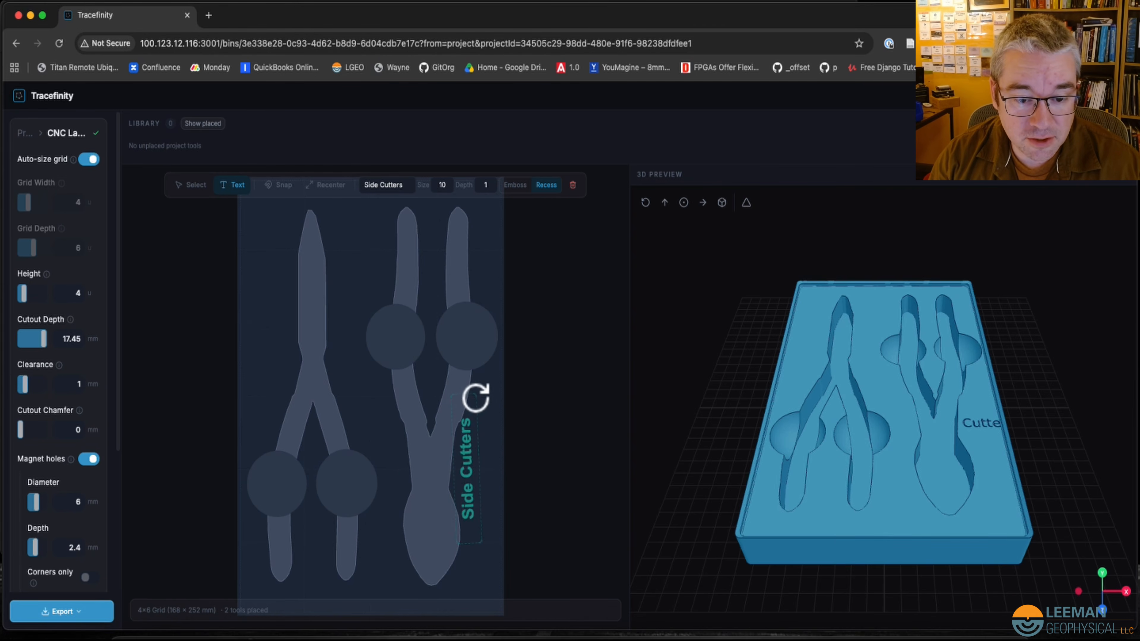
left_click_drag(466, 473, 478, 509)
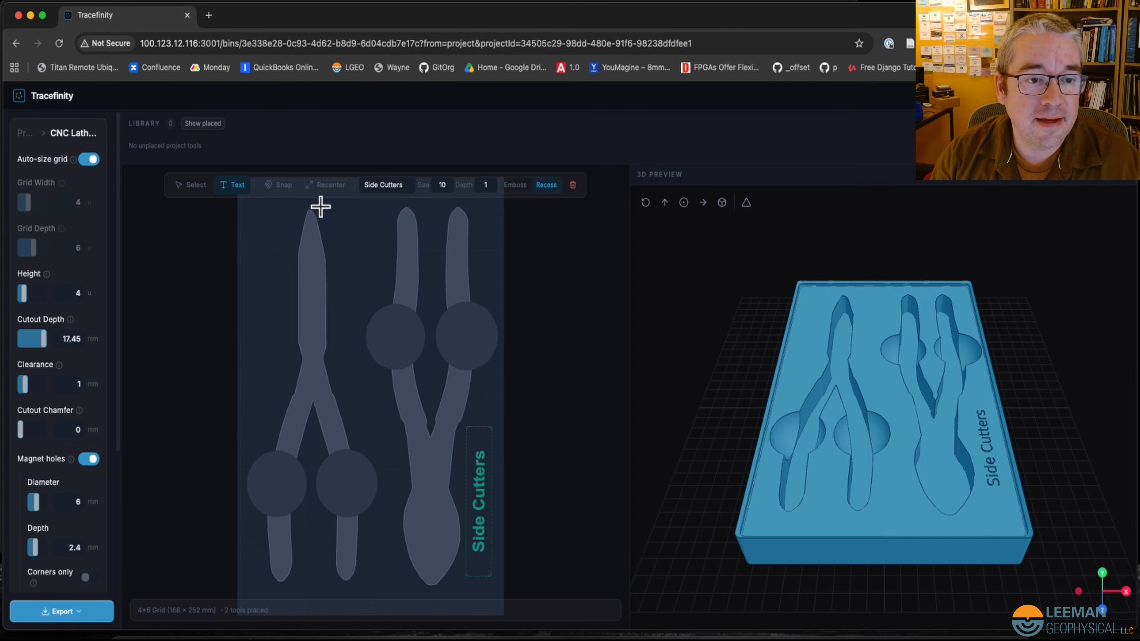
- Add an "Assm Pliers" text label near the assembly pliers' tip, with size 10 and depth 1, and make it recessed
left_click(263, 243)
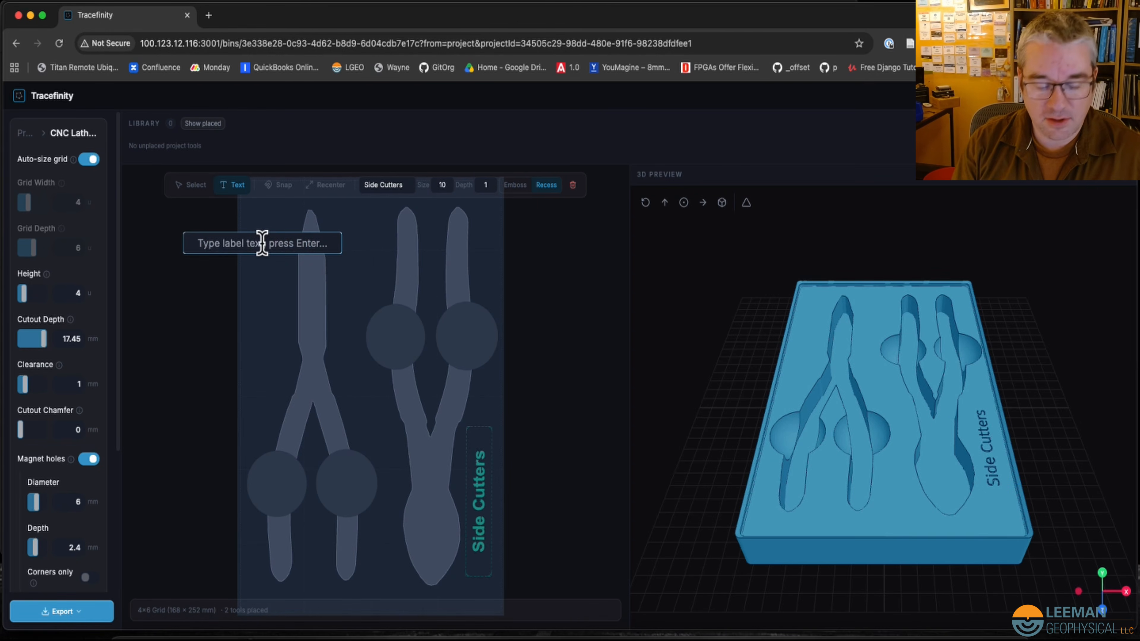
type("Assm Pliers")
key("Return")
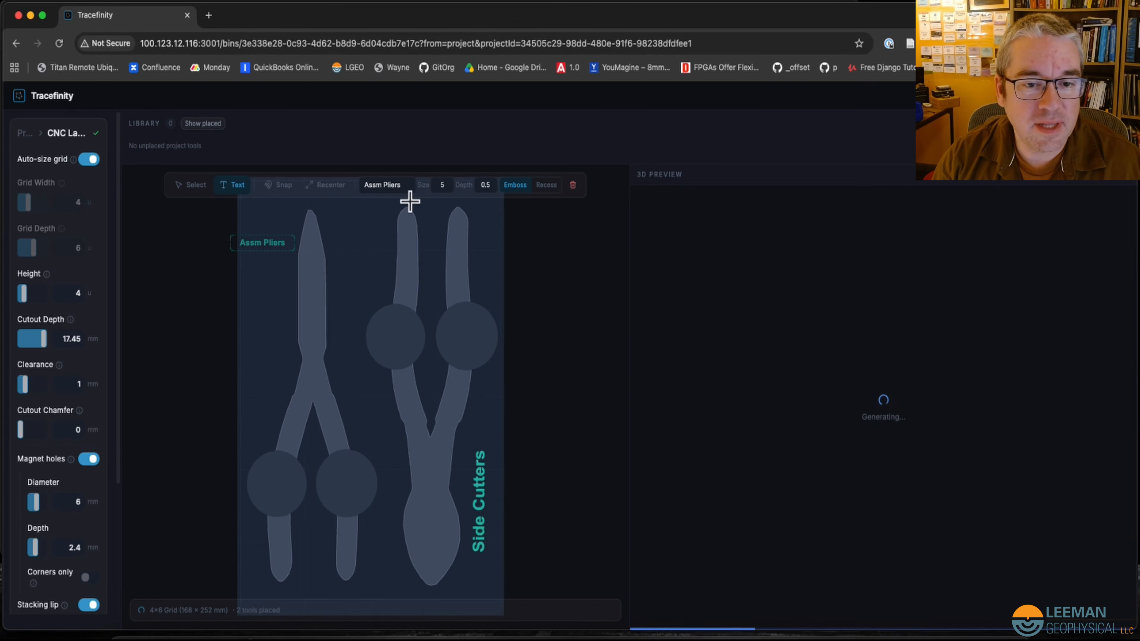
left_click(467, 185)
type("1")
left_click(547, 185)
- Rotate the "Assm Pliers" label to read vertically and place it just left of the assembly pliers' jaws
left_click_drag(325, 229, 259, 211)
left_click(256, 206)
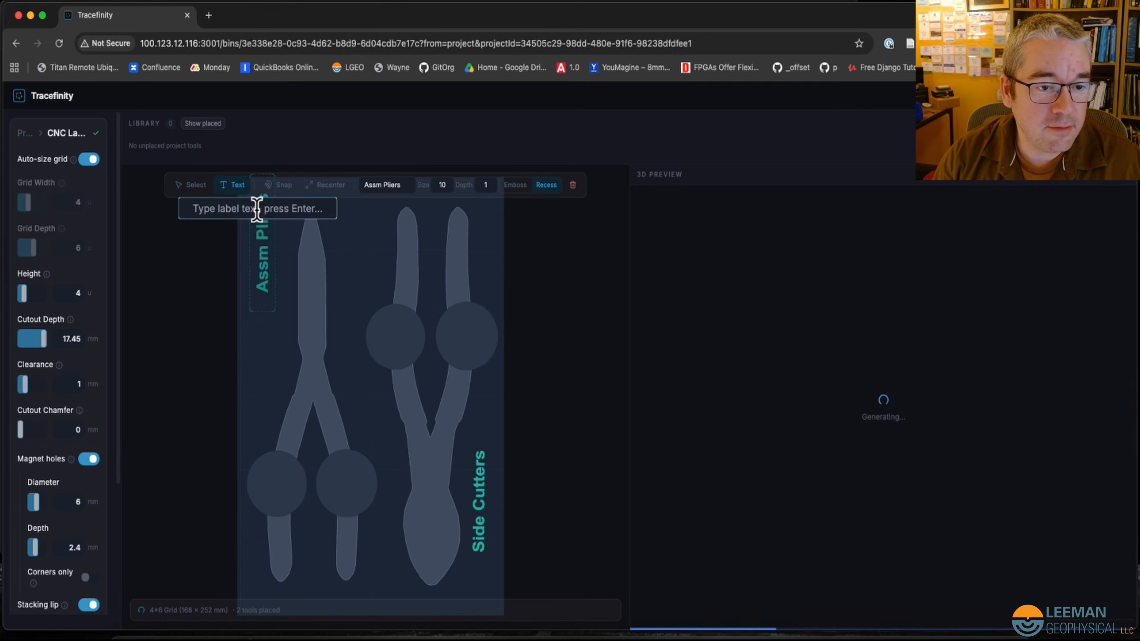
left_click_drag(265, 262, 283, 303)
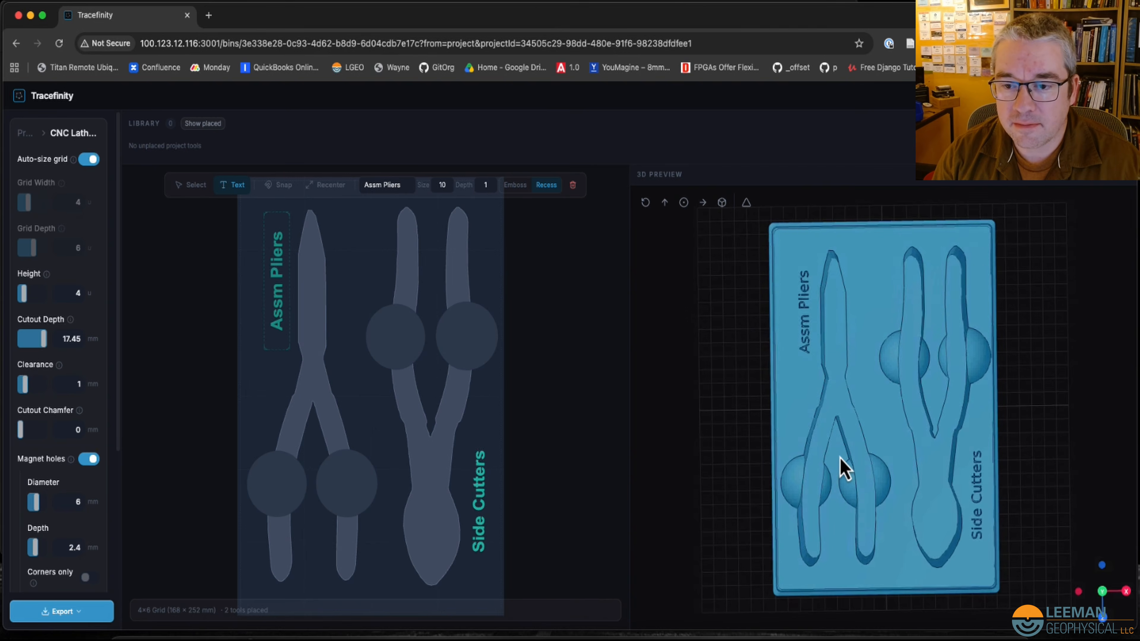
- Set the assembly pliers' cutout depth to 10, look at the side cutters' depth, and check the pockets in the 3D preview
left_click_drag(840, 457, 832, 304)
left_click(317, 249)
left_click(200, 186)
left_click(315, 275)
left_click(482, 184)
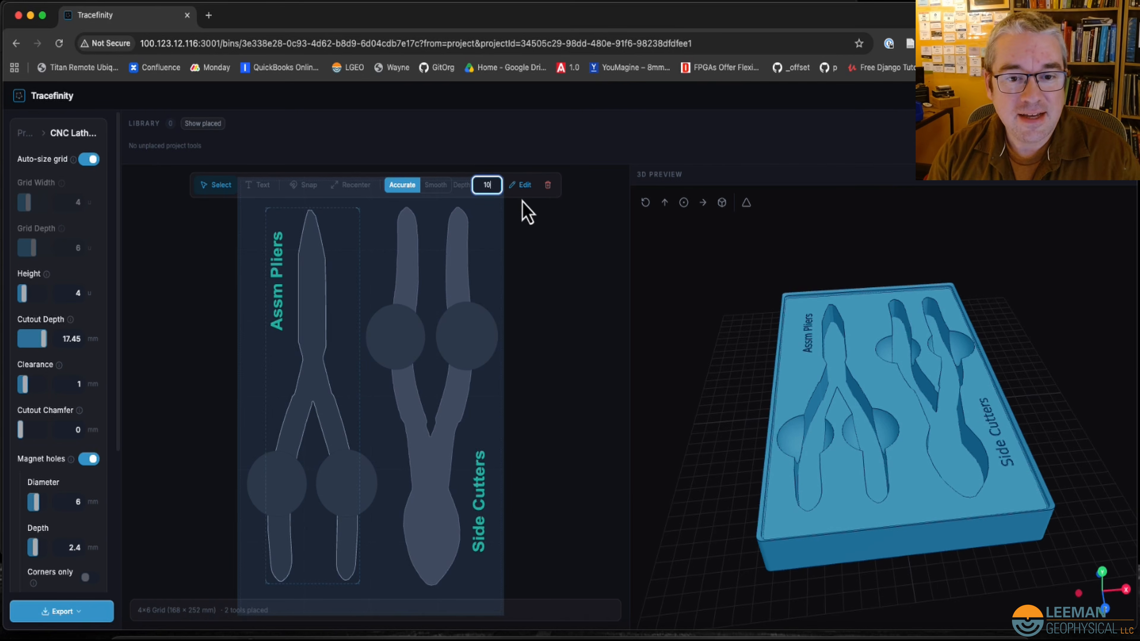
left_click(474, 248)
left_click(448, 262)
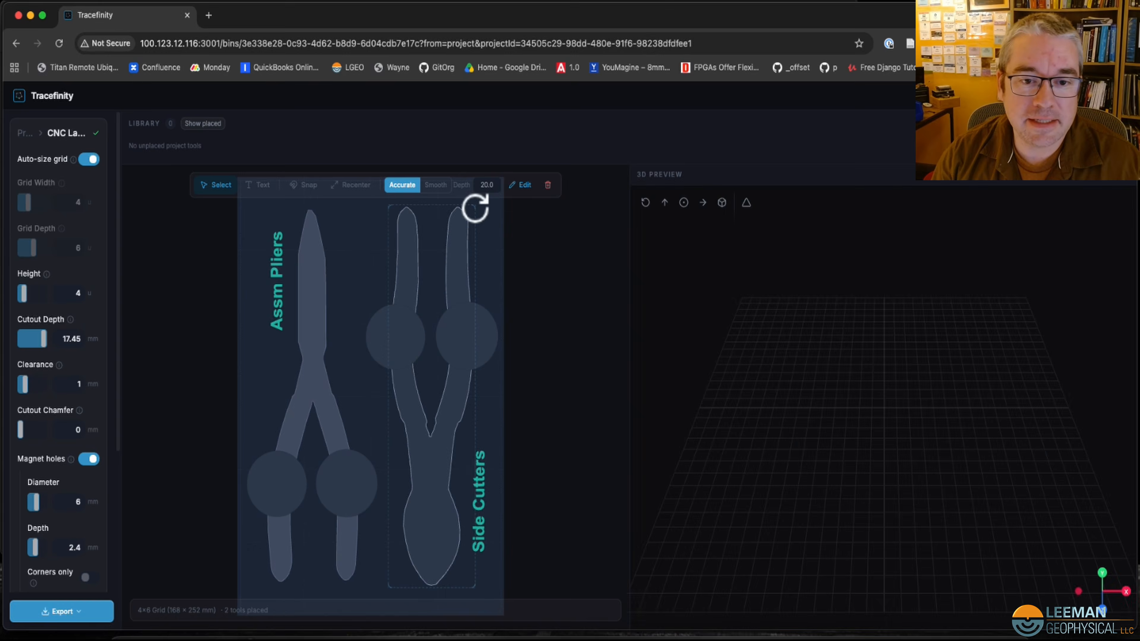
left_click(499, 242)
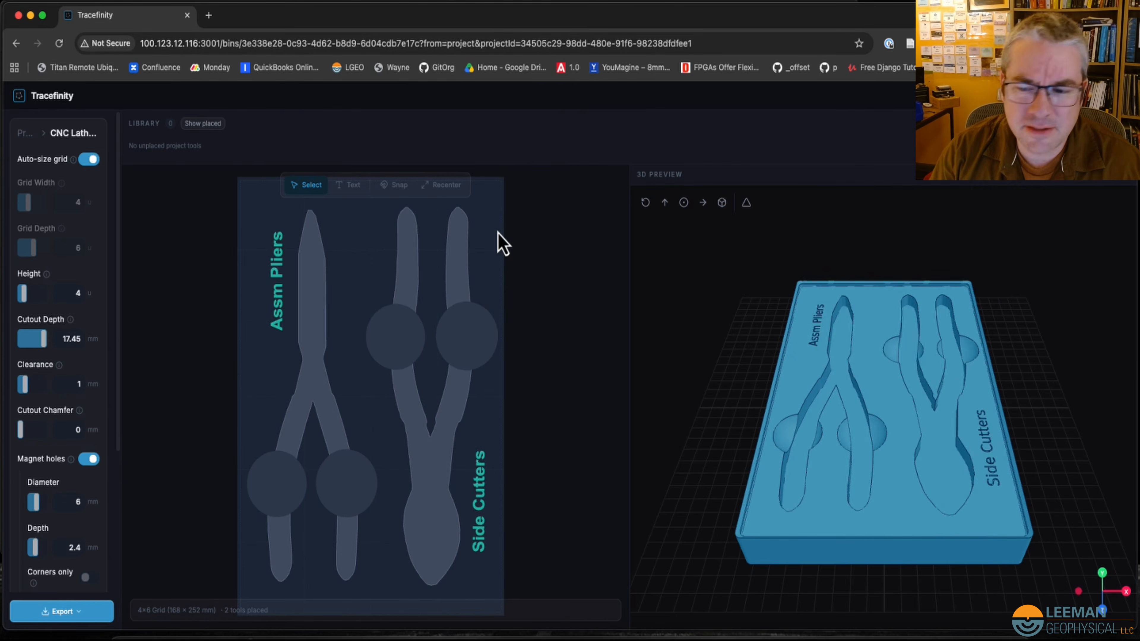
left_click_drag(761, 466, 828, 434)
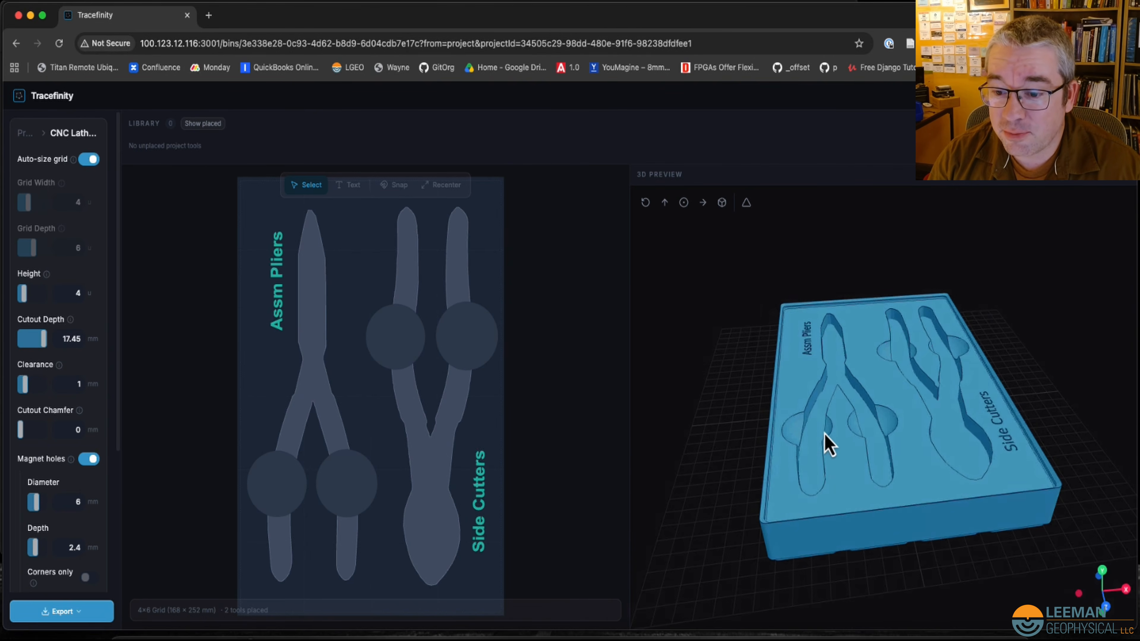
left_click_drag(908, 435, 832, 498)
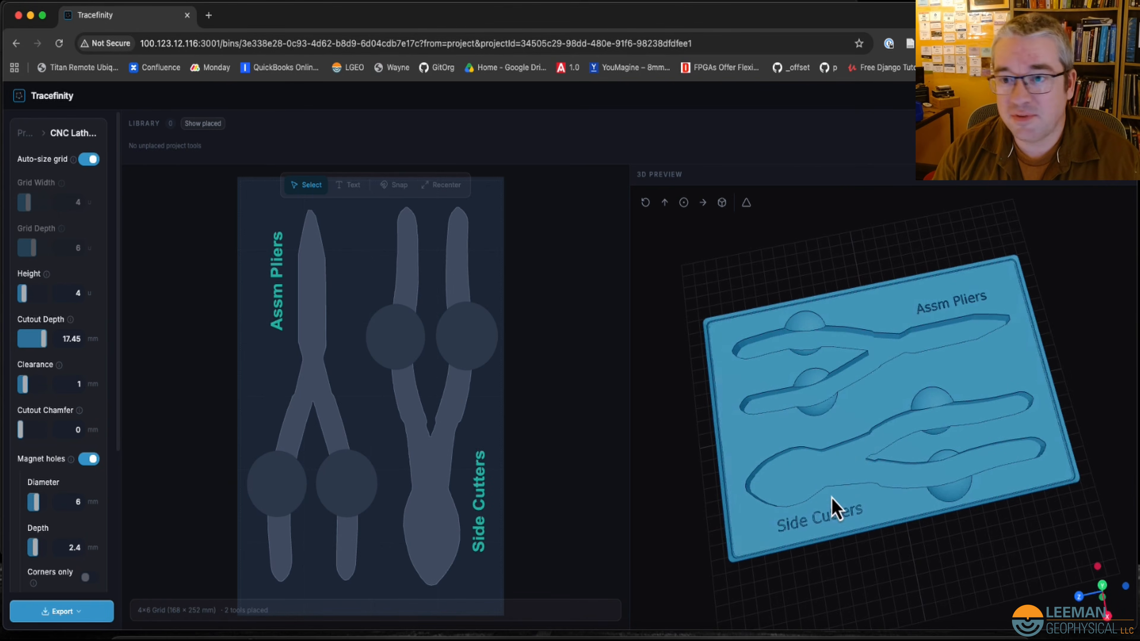
left_click_drag(797, 419, 879, 400)
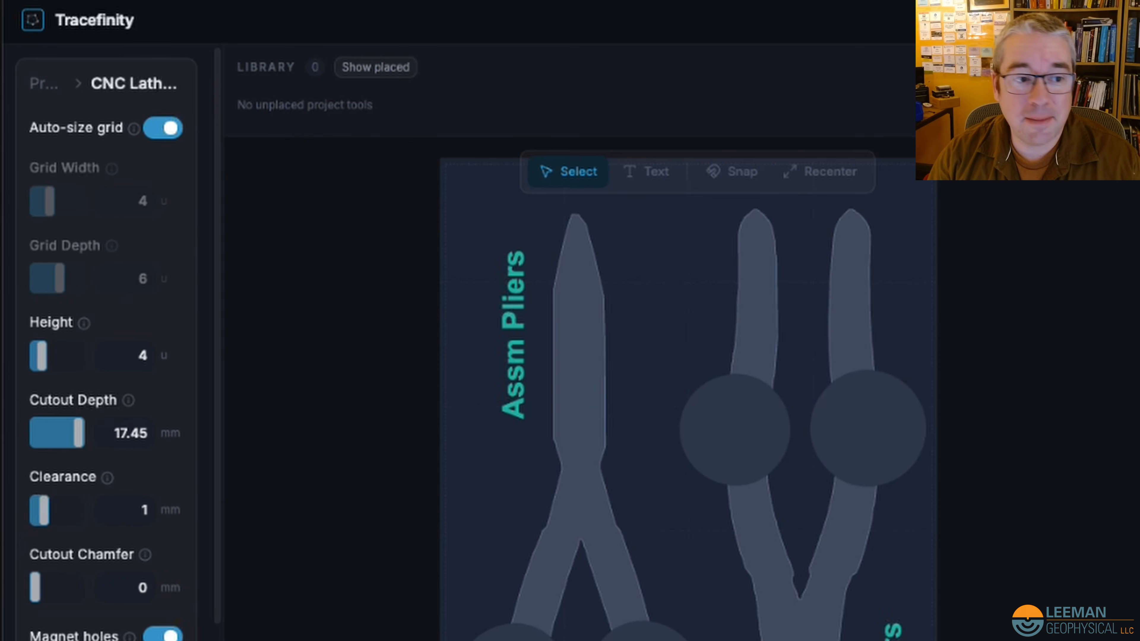
- Rename the bin to "Doyle Plier Bin"
left_click(152, 92)
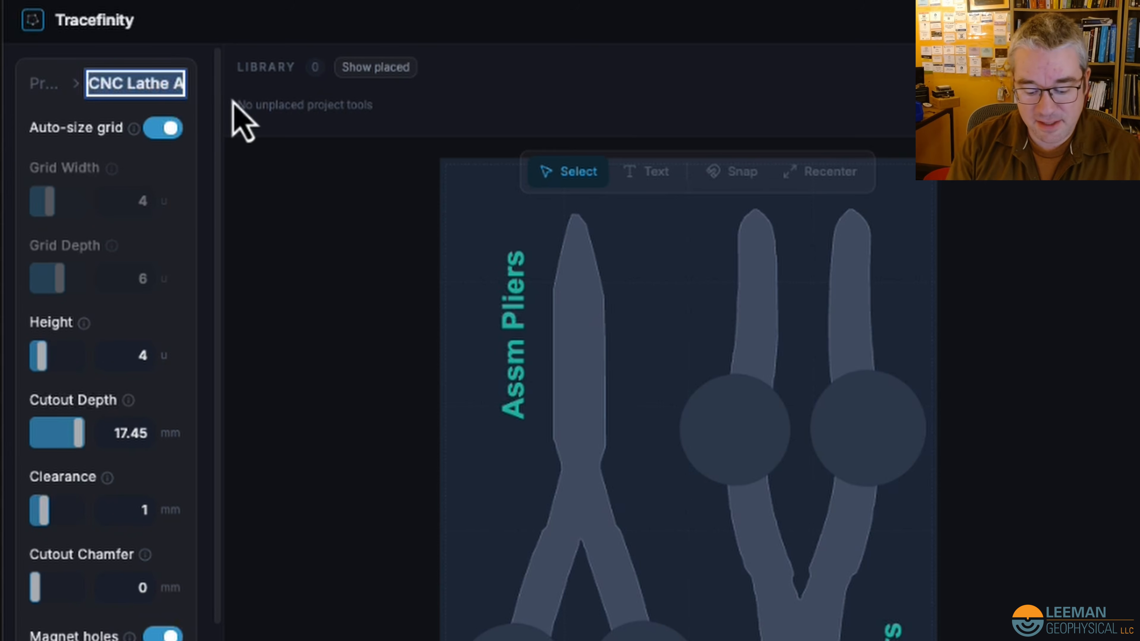
type("Doyle Pliers")
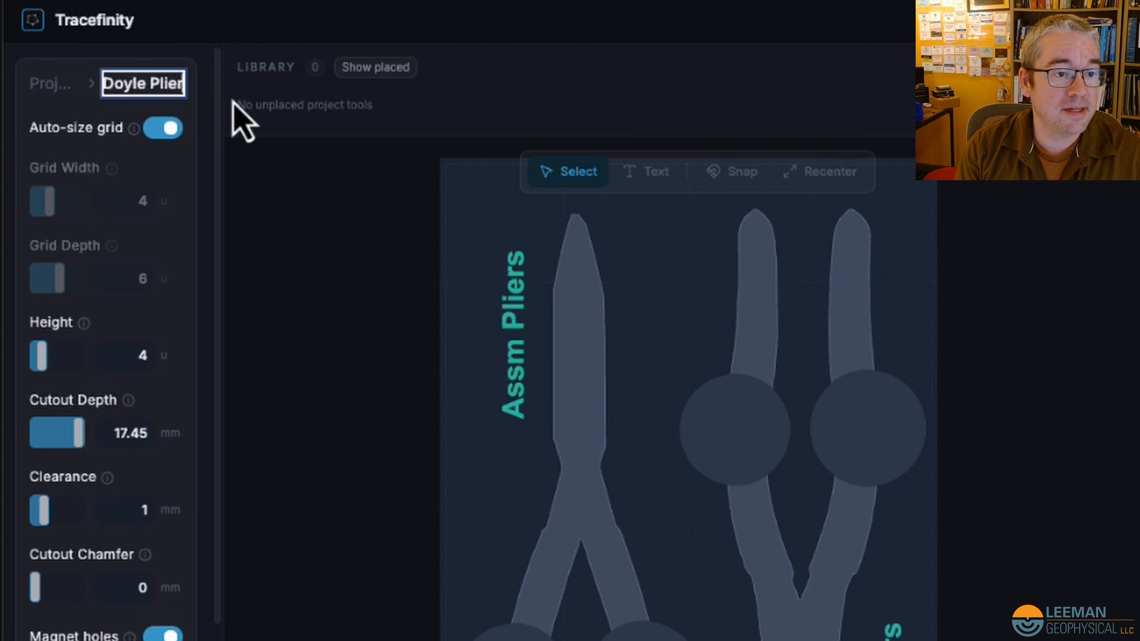
key("Return")
- Review the bin's height, cutout depth, clearance and chamfer settings, and turn off the magnet holes
scroll(54, 368, "down", 1)
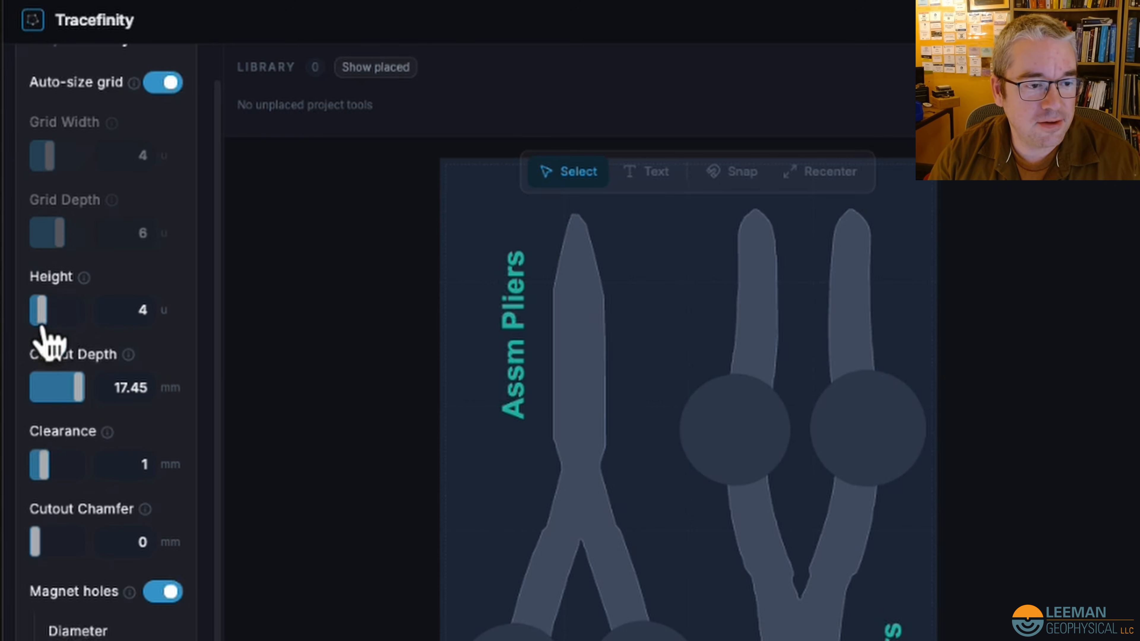
scroll(83, 402, "down", 1)
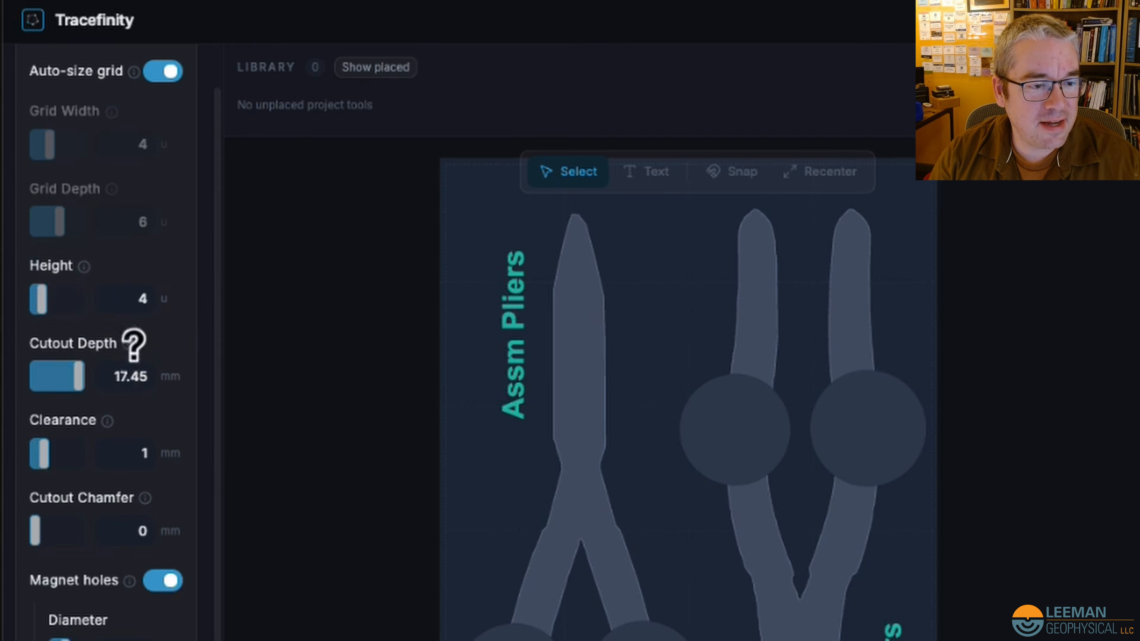
mouse_move(130, 345)
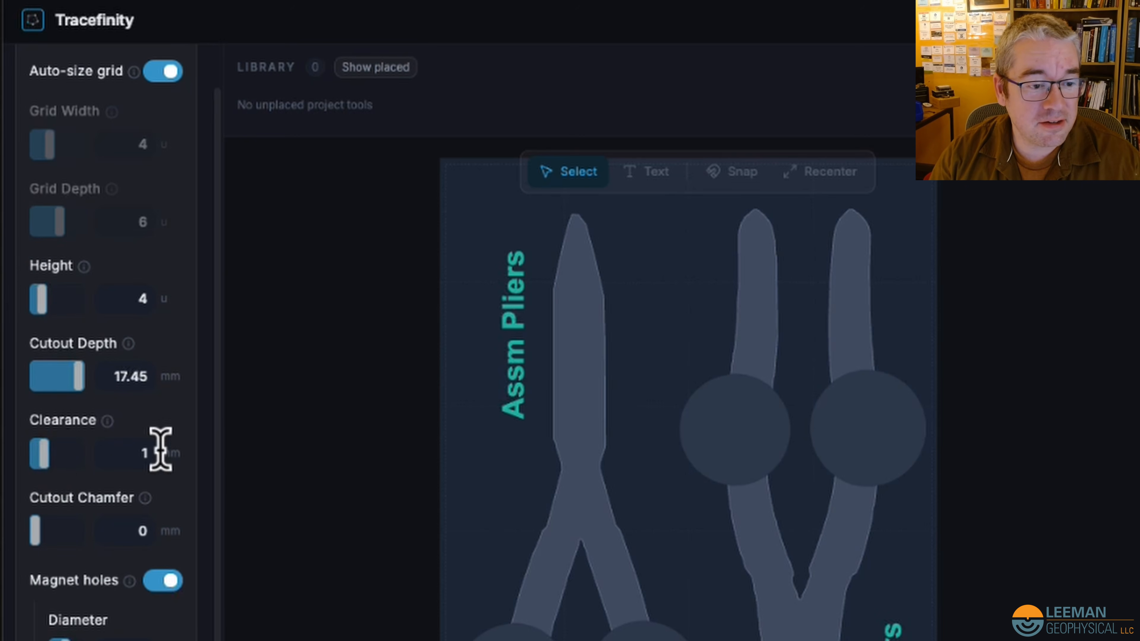
scroll(191, 462, "down", 3)
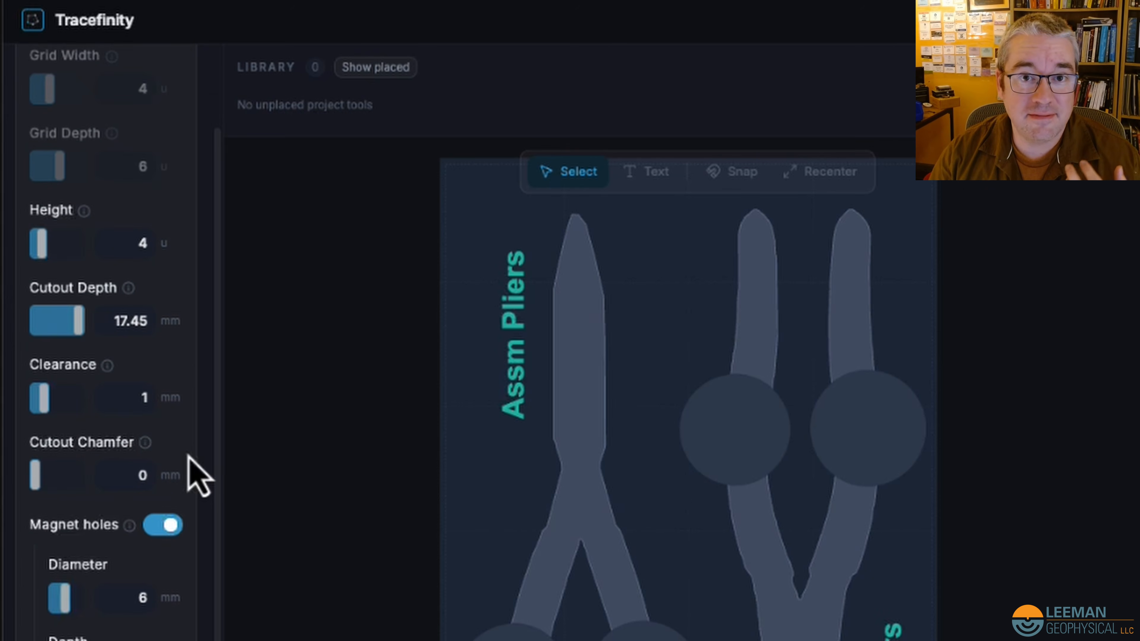
scroll(72, 444, "down", 4)
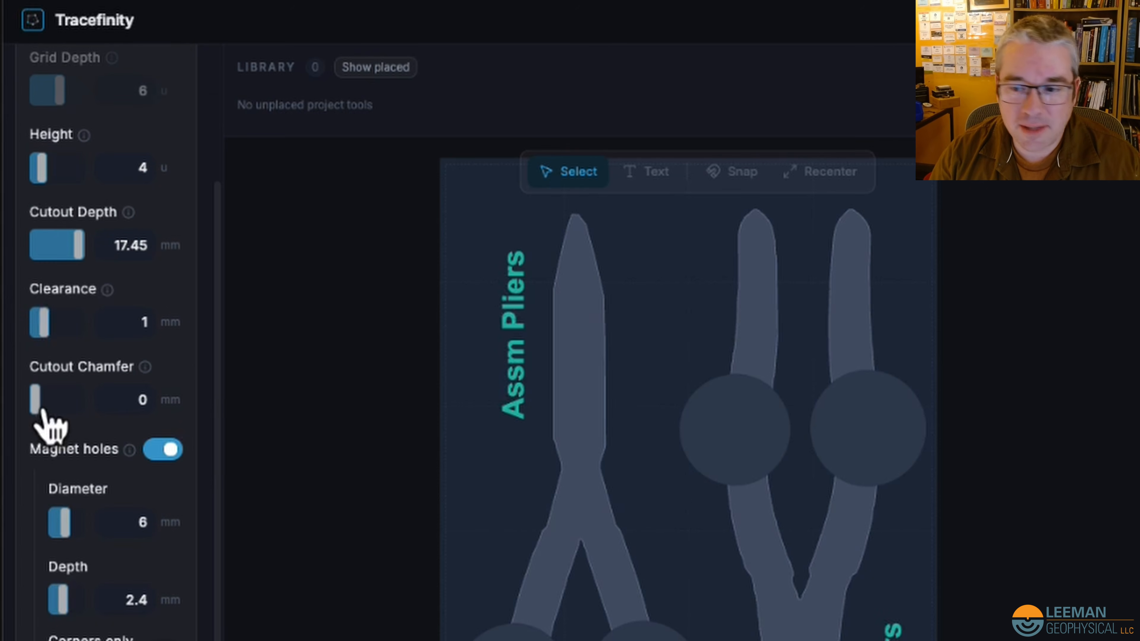
left_click(42, 409)
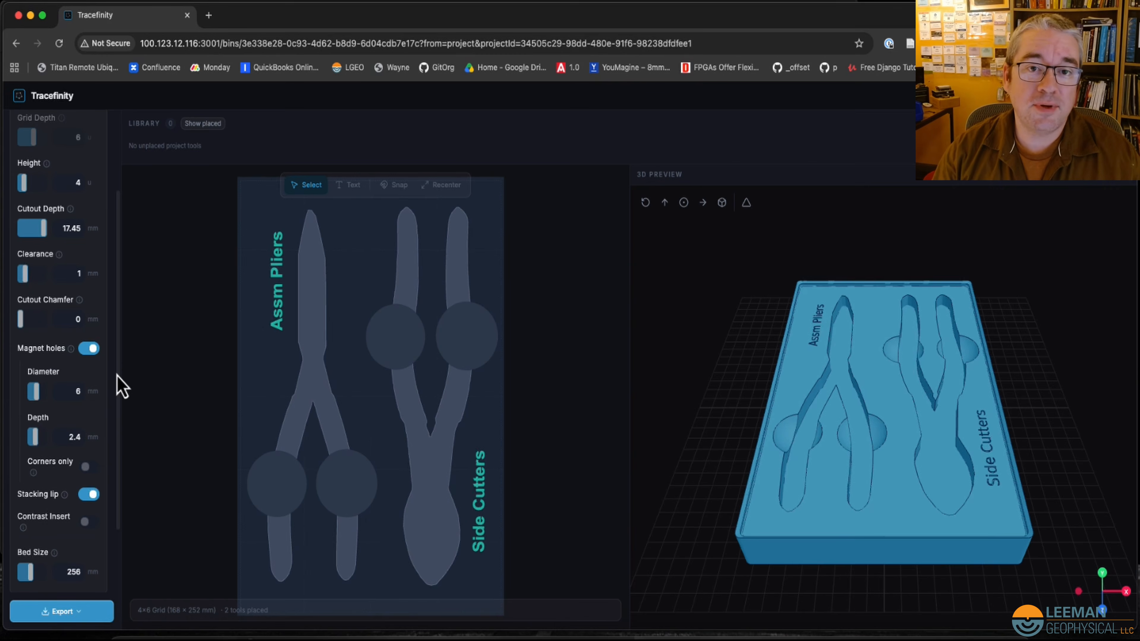
left_click(92, 350)
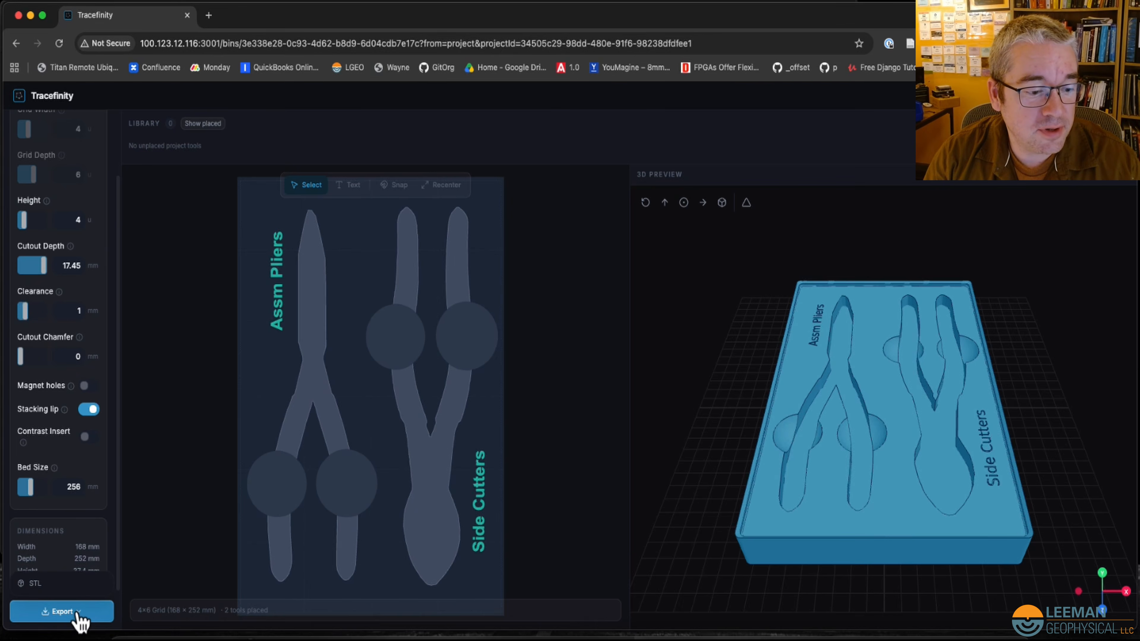
- Export the bin as an STL file and allow the blocked insecure download
left_click(63, 583)
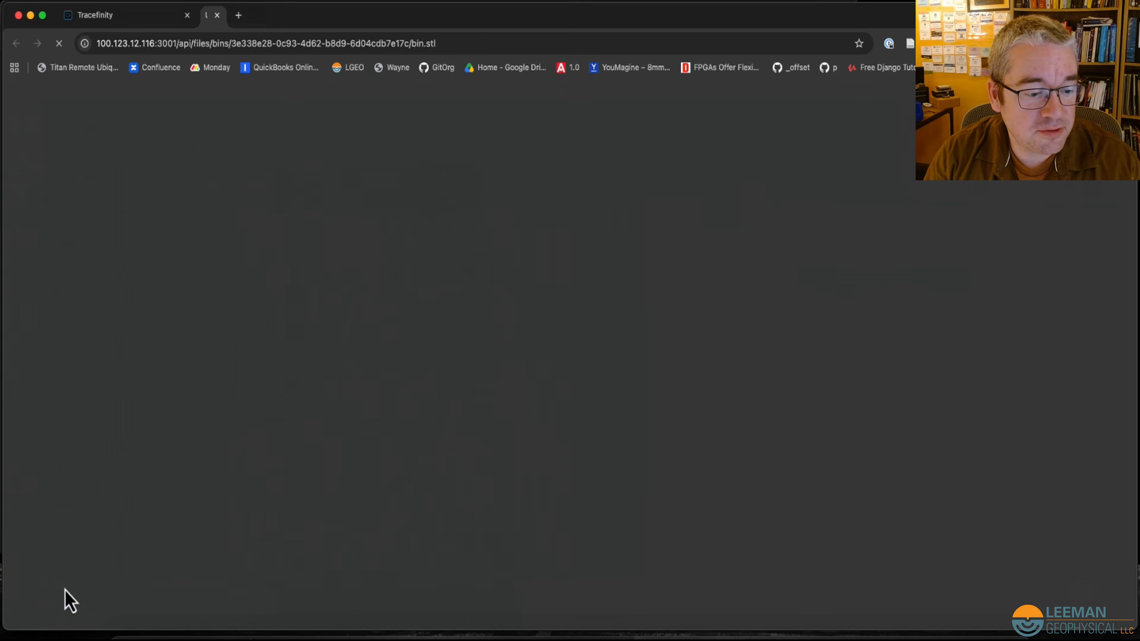
left_click(862, 85)
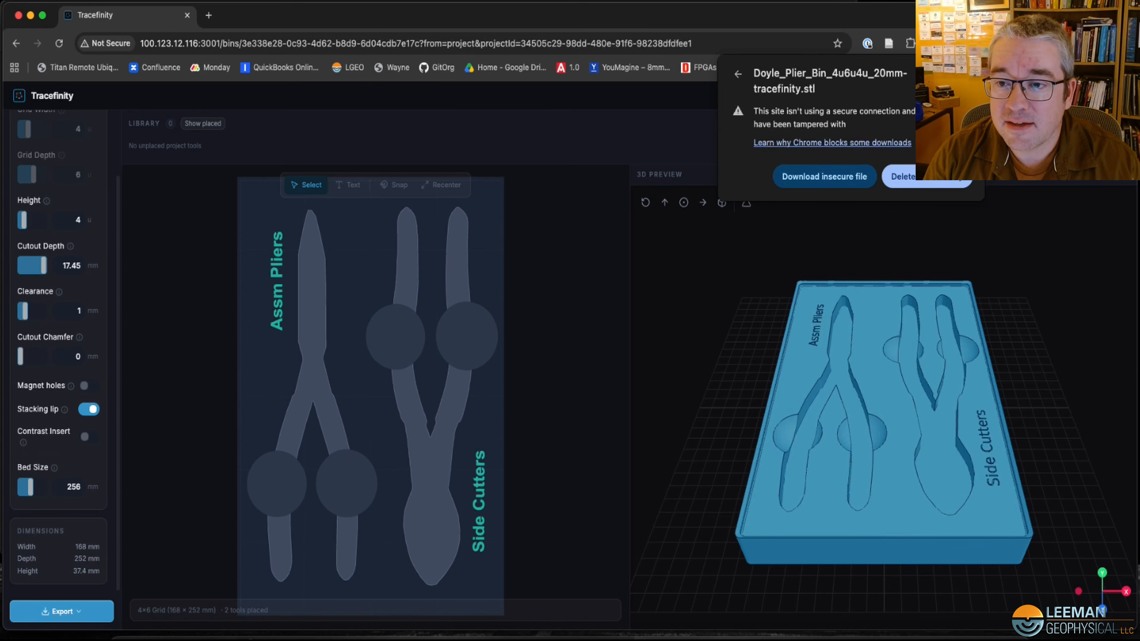
left_click(859, 178)
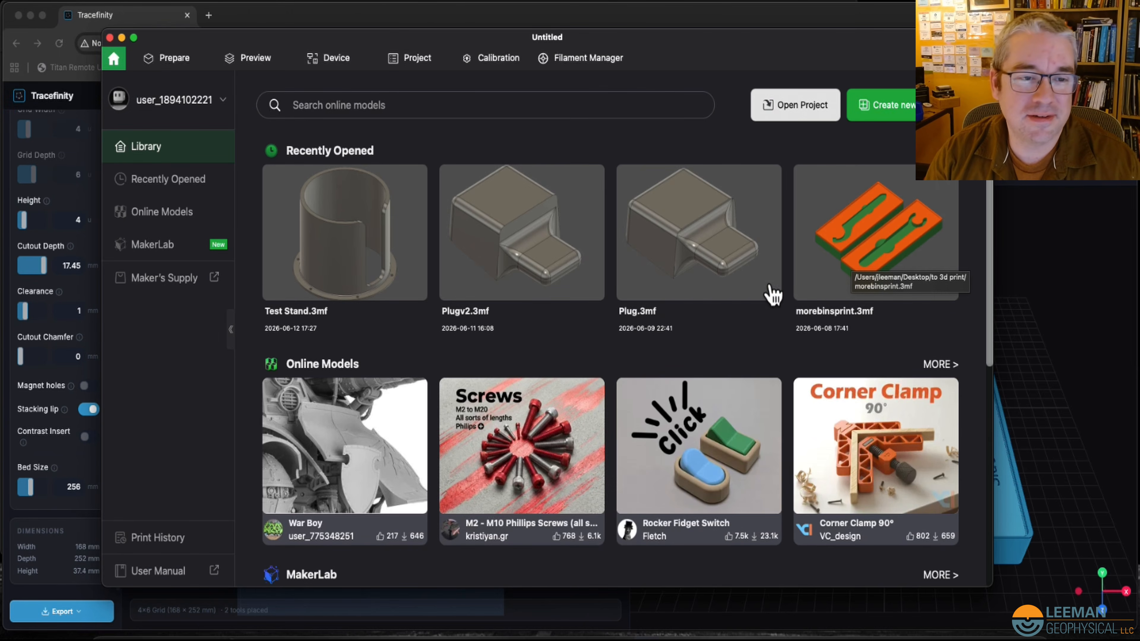
- Switch to Bambu Studio and import the exported Doyle_Plier_Bin_4u6u4u_20mm-tracefinity.stl onto the build plate
left_click(182, 60)
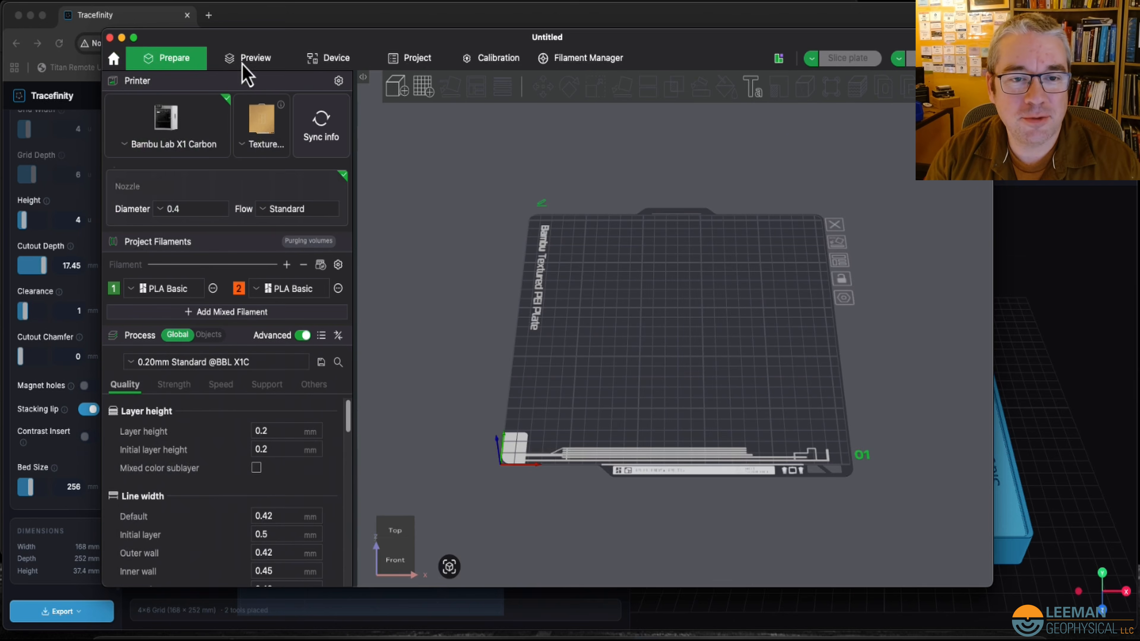
left_click(400, 93)
double_click(446, 175)
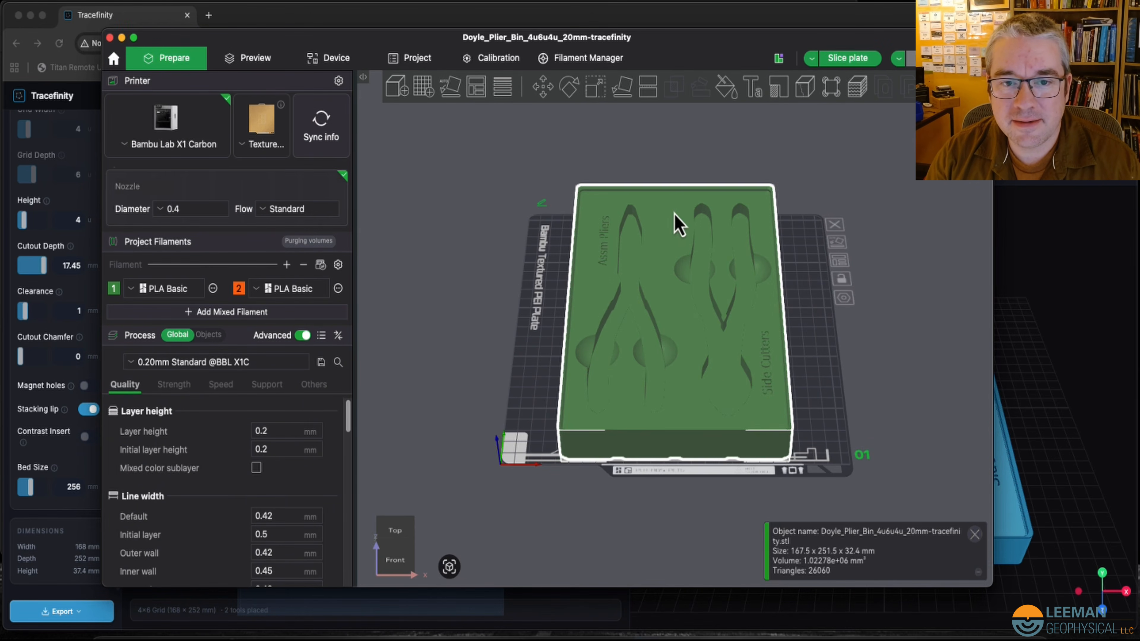
- Rotate the bin about a quarter turn around the vertical axis so its long side runs across the plate's width
left_click(570, 87)
left_click_drag(781, 309, 680, 379)
left_click_drag(716, 453, 566, 437)
left_click(517, 447)
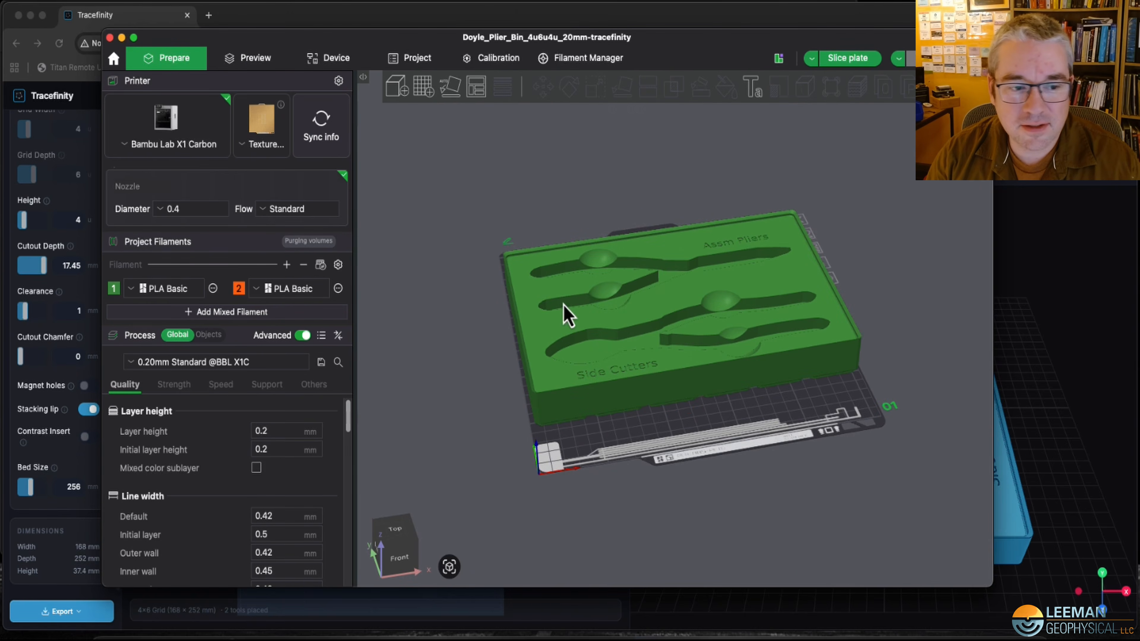
- Start colour painting on the bin with the height range tool, using filament 2 and a height range of 0.20
scroll(603, 281, "down", 3)
scroll(676, 283, "up", 5)
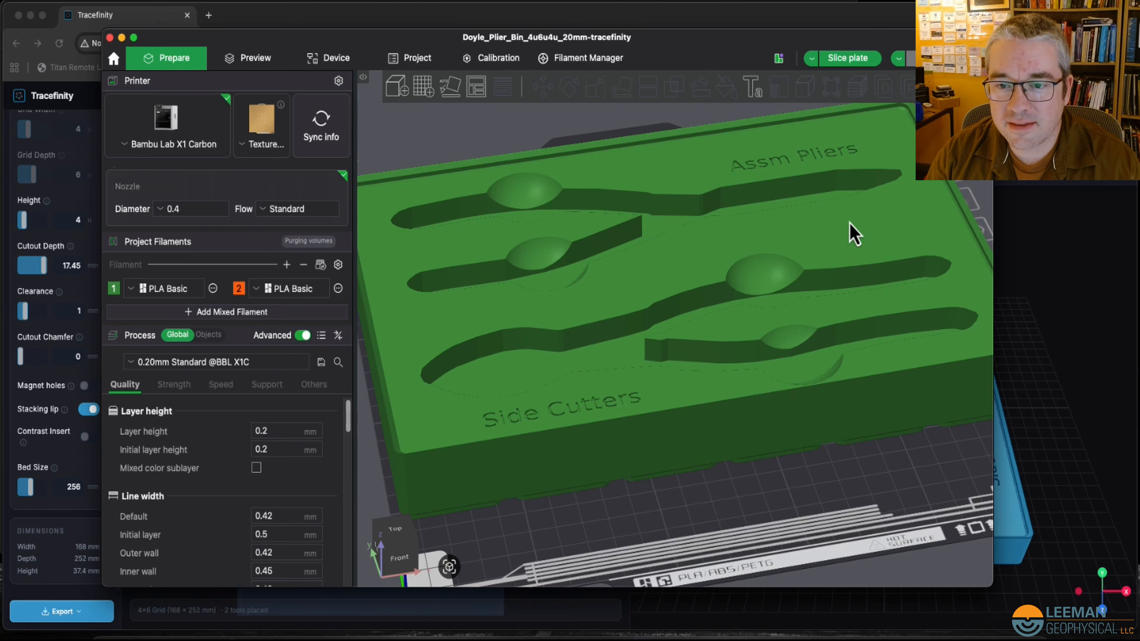
scroll(782, 423, "up", 3)
scroll(741, 321, "up", 4)
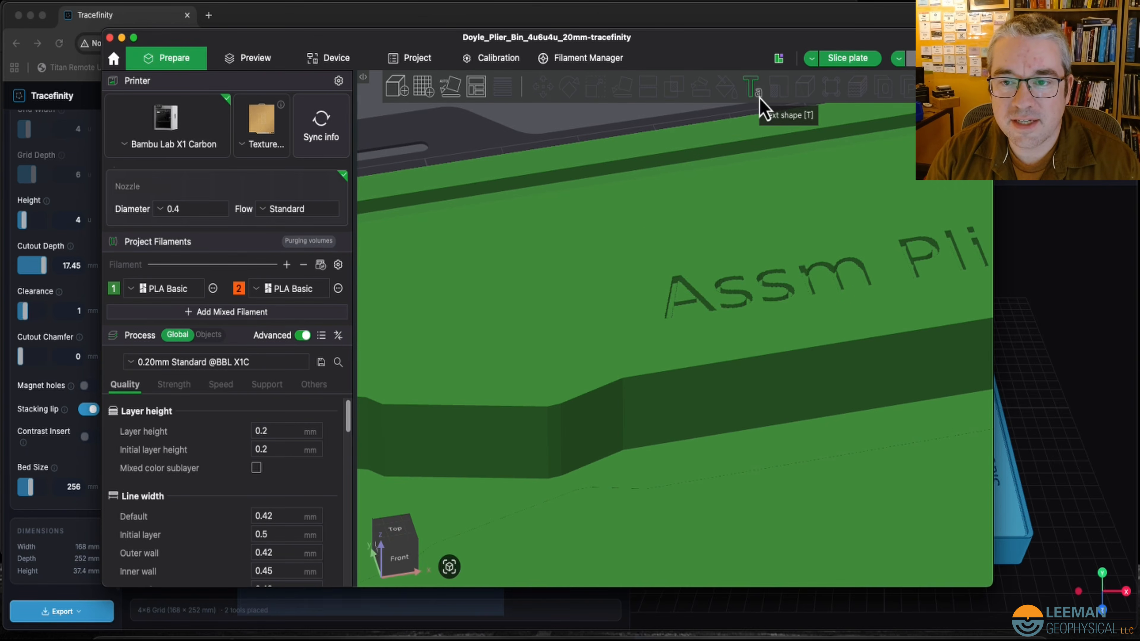
left_click(758, 203)
left_click(778, 90)
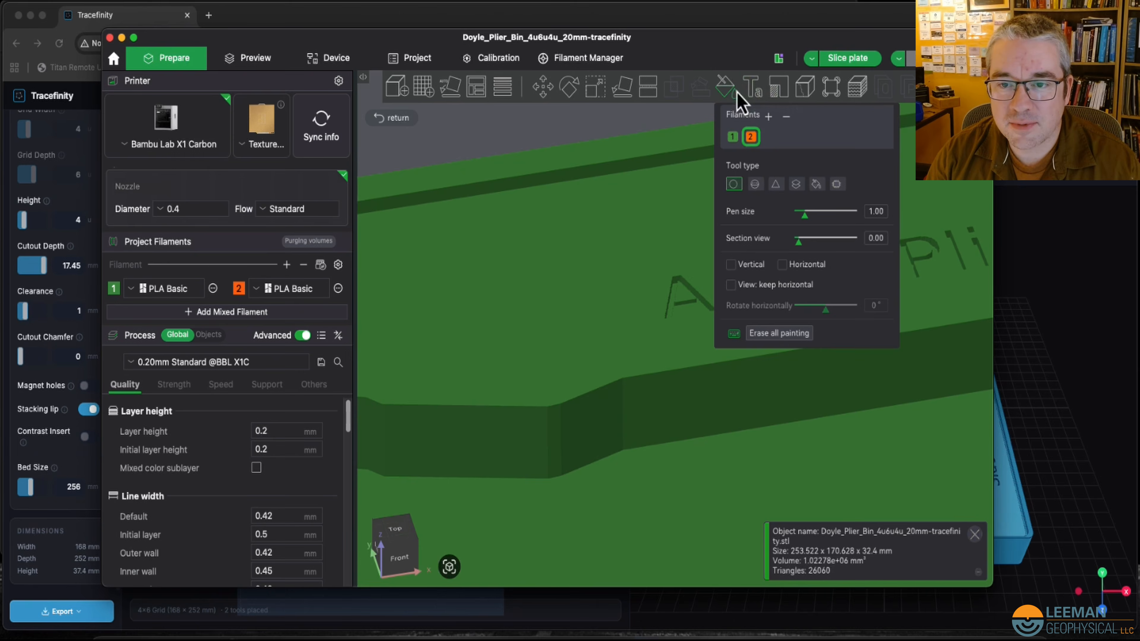
left_click(796, 184)
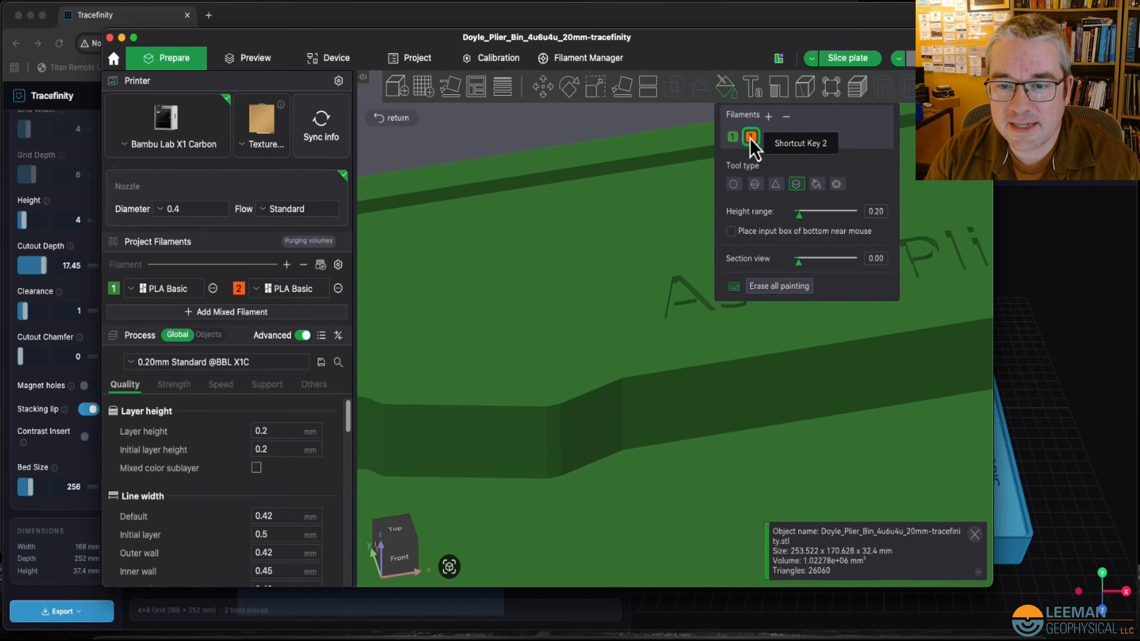
- Paint the bin's top face, the upper walls of the label recess and the stacking lip with filament 2
scroll(689, 296, "down", 4)
scroll(683, 298, "up", 8)
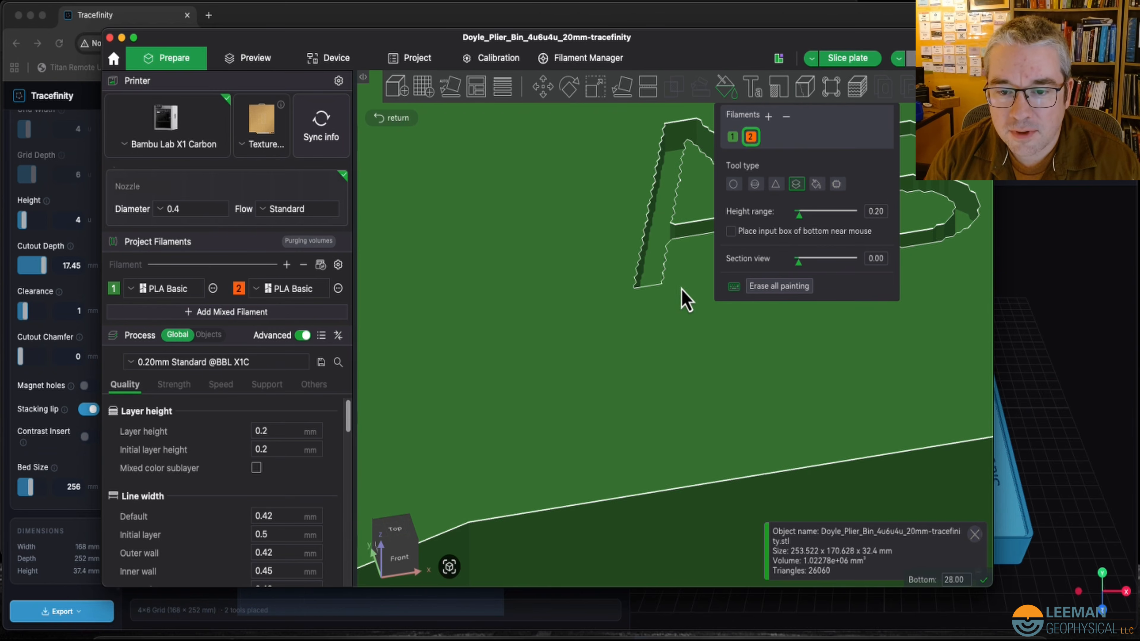
left_click(673, 157)
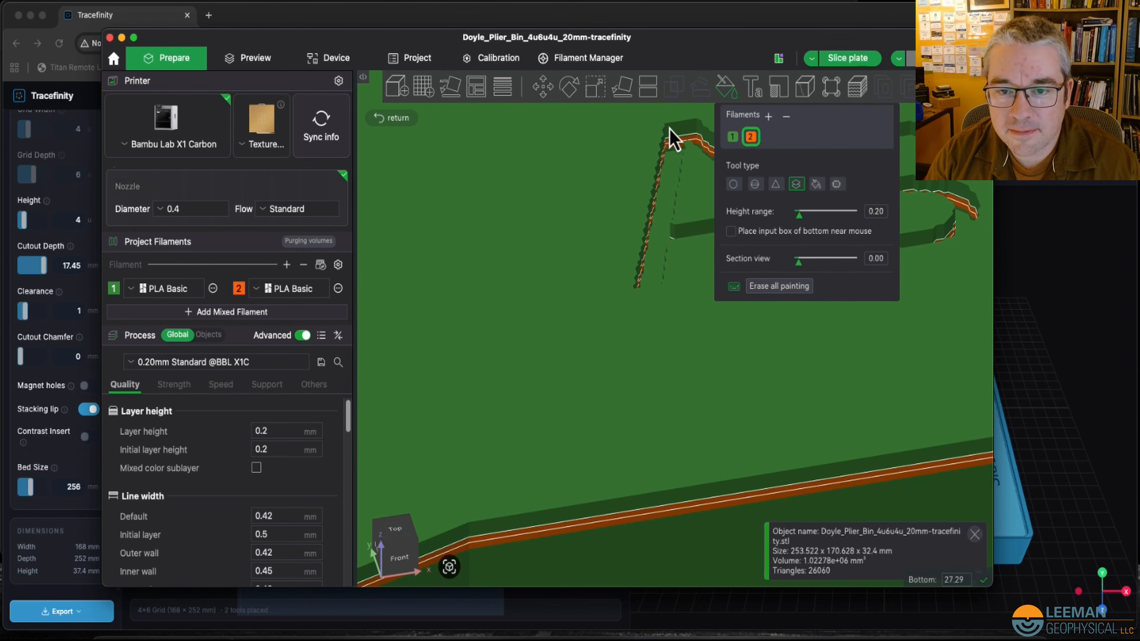
left_click(672, 133)
scroll(641, 149, "up", 5)
scroll(641, 149, "down", 10)
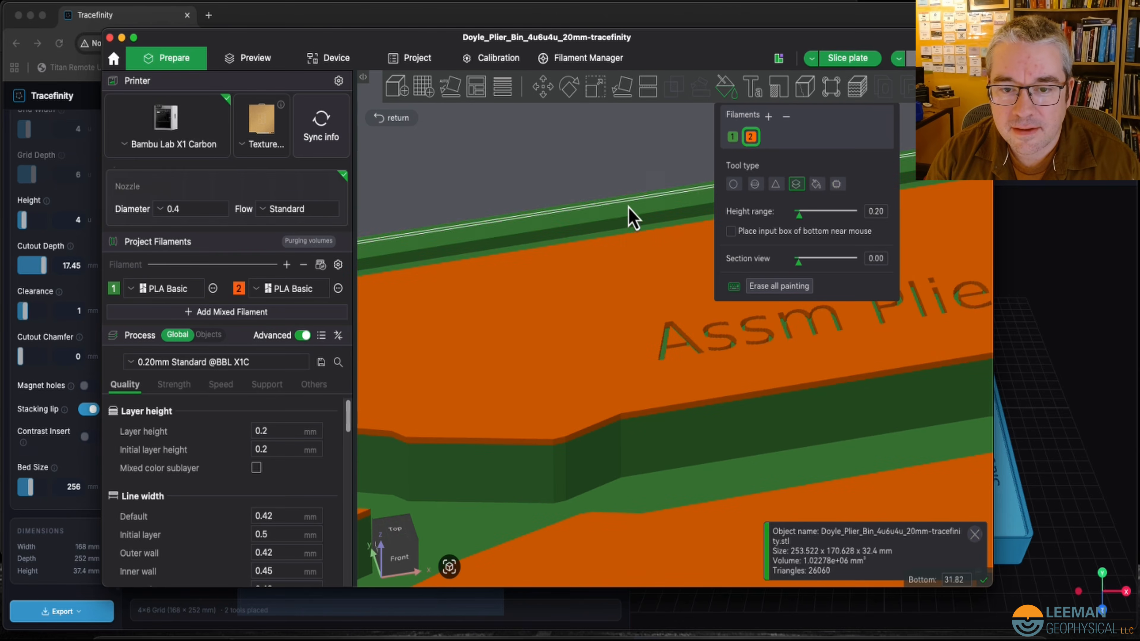
mouse_move(628, 235)
left_mouse_down()
mouse_move(625, 198)
mouse_move(624, 235)
left_mouse_up()
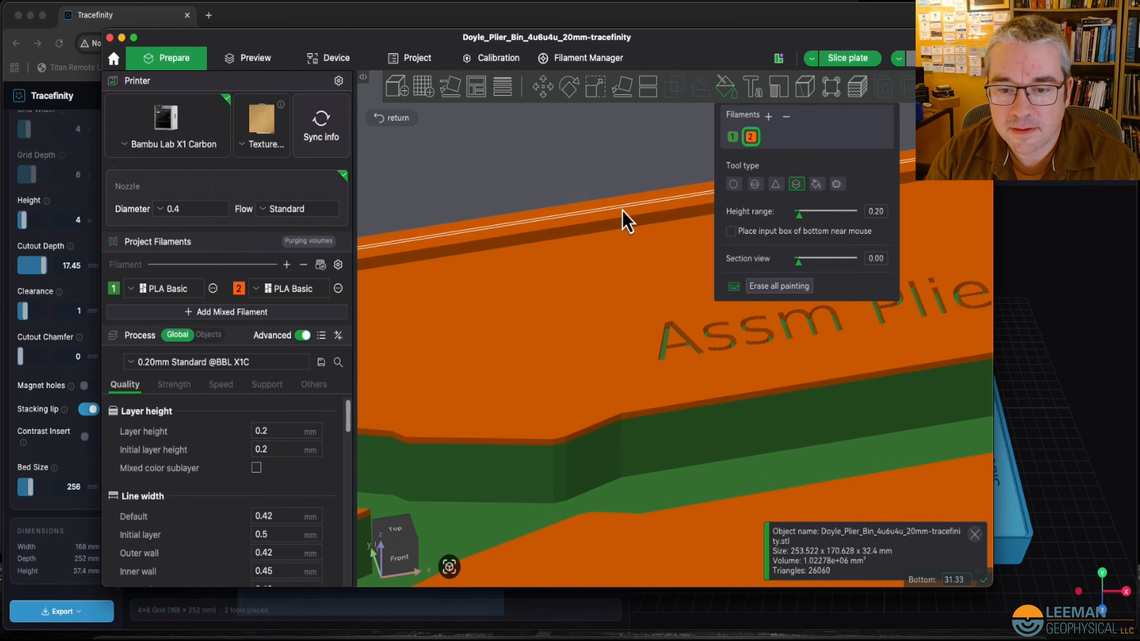
- Finish colour painting the bin and check the two-colour result on the plate from above and from the side
scroll(618, 258, "down", 3)
scroll(618, 261, "down", 5)
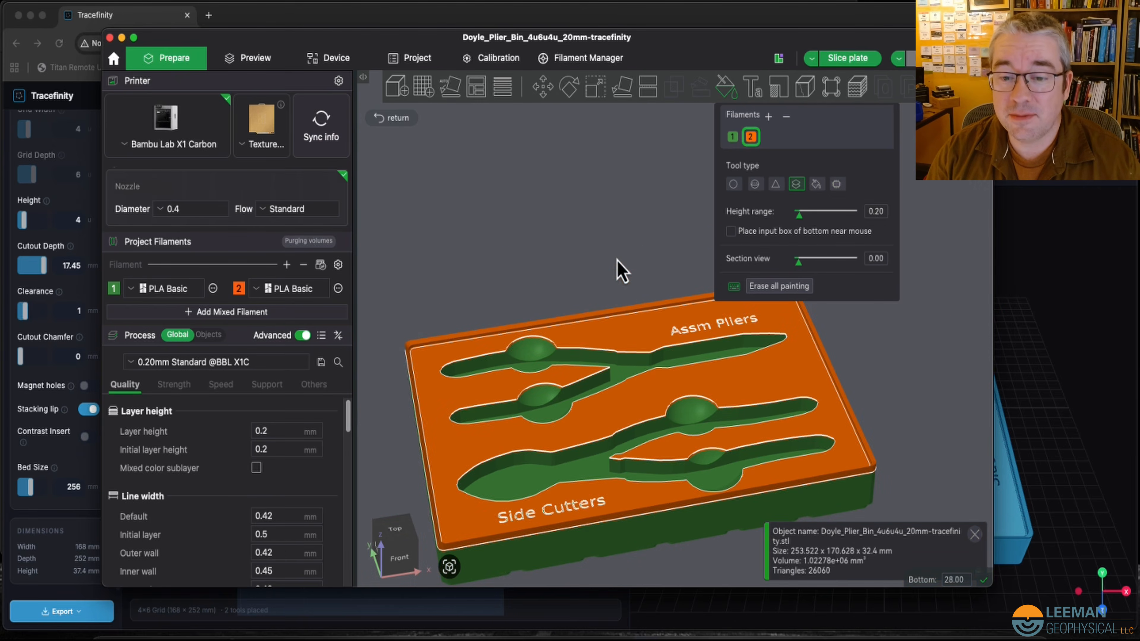
key("Escape")
left_click_drag(740, 140, 881, 244)
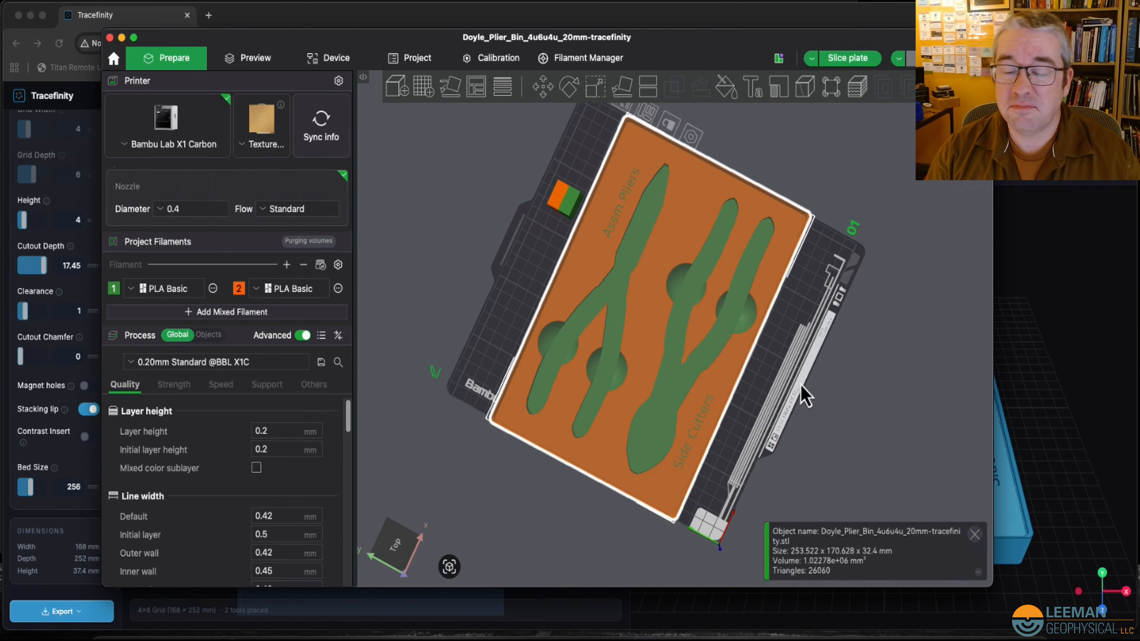
left_click_drag(885, 389, 909, 336)
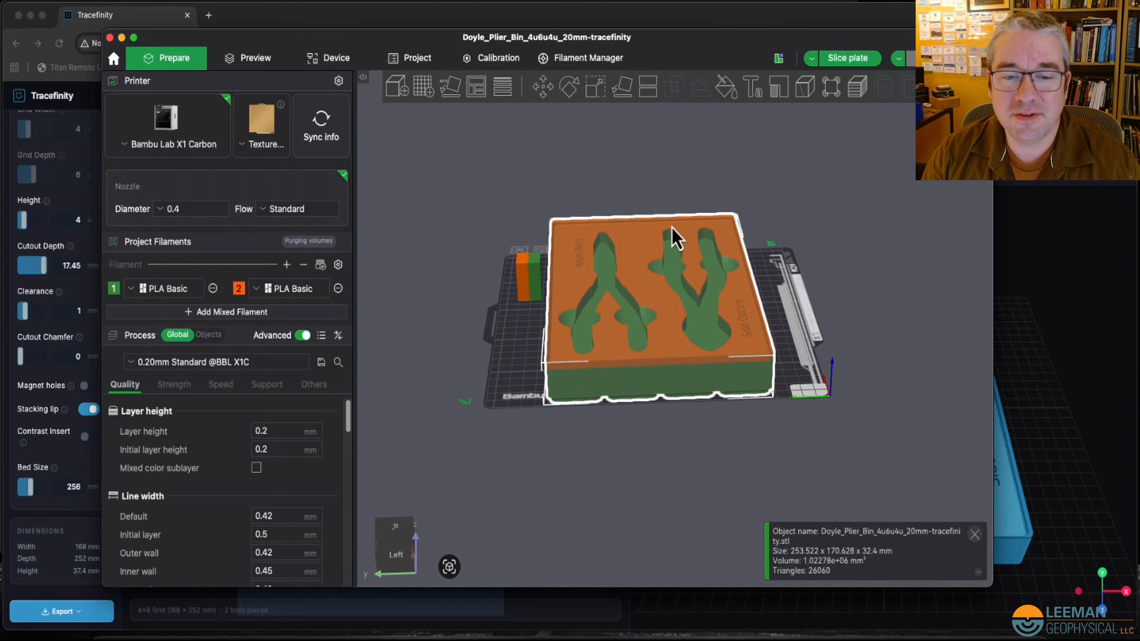
- Set the sparse infill density to 10% and the sparse infill pattern to Gyroid for the print
left_click(174, 385)
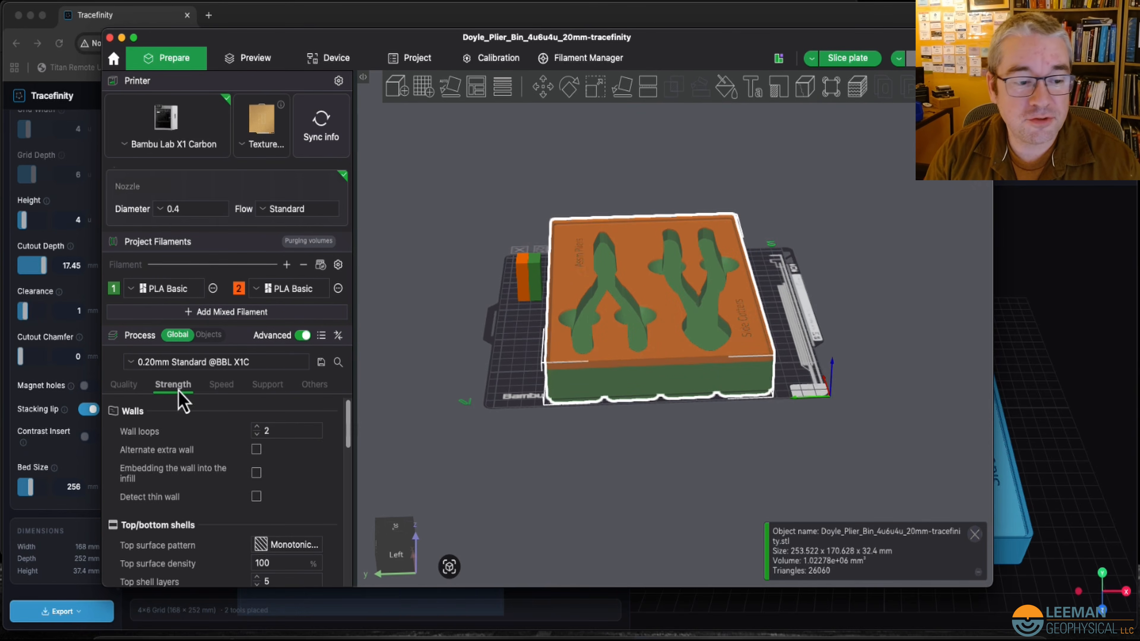
scroll(271, 477, "down", 10)
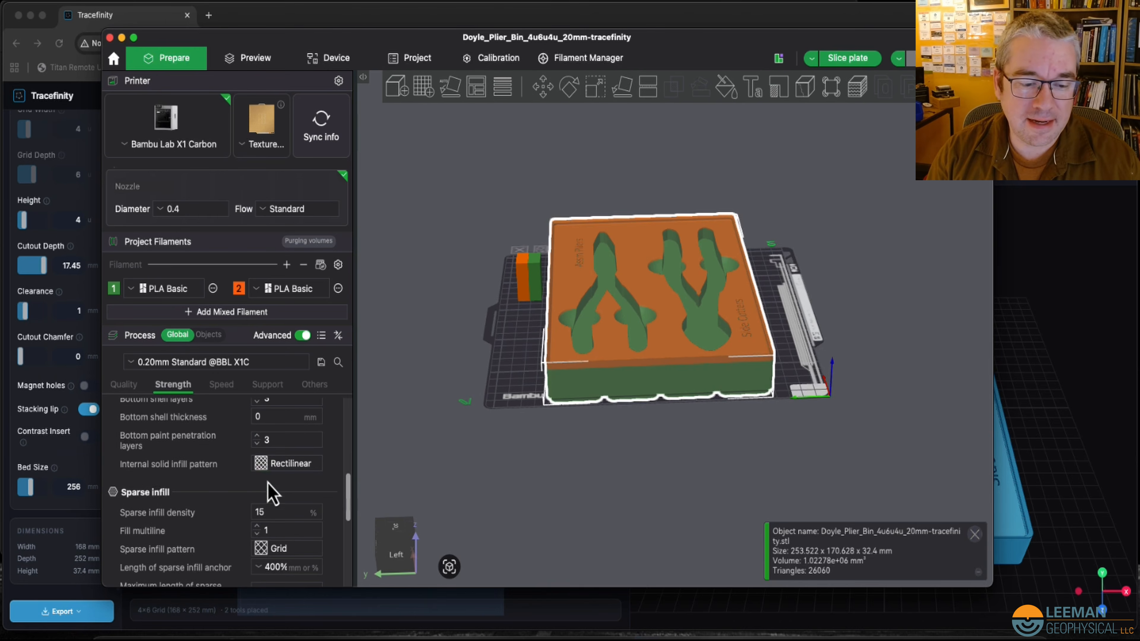
left_click_drag(288, 511, 250, 512)
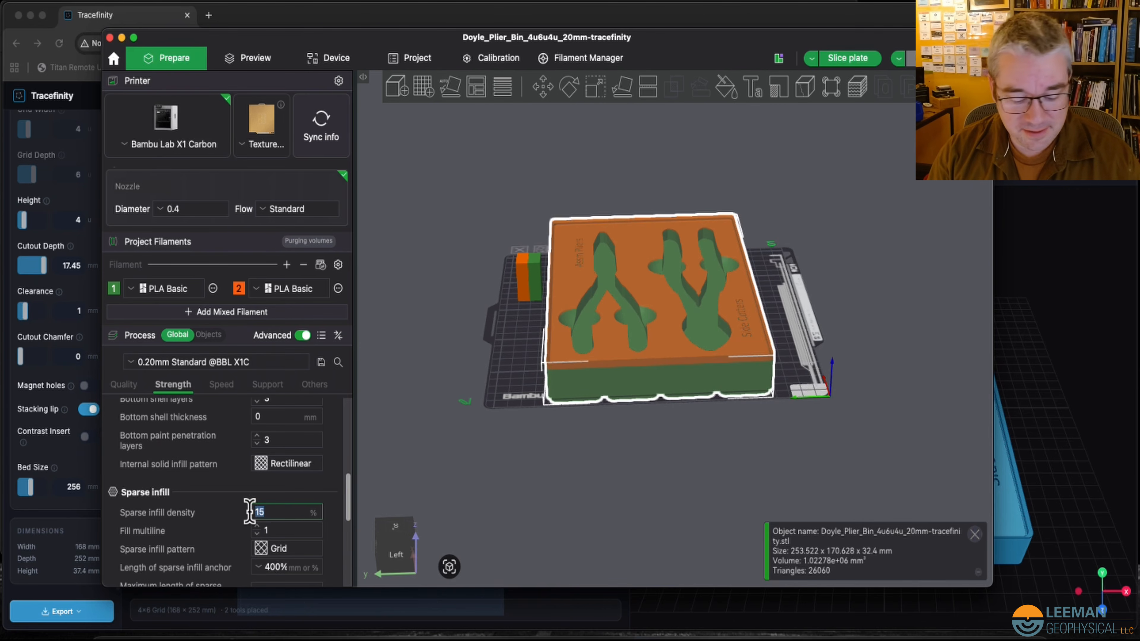
type("1")
left_click(289, 548)
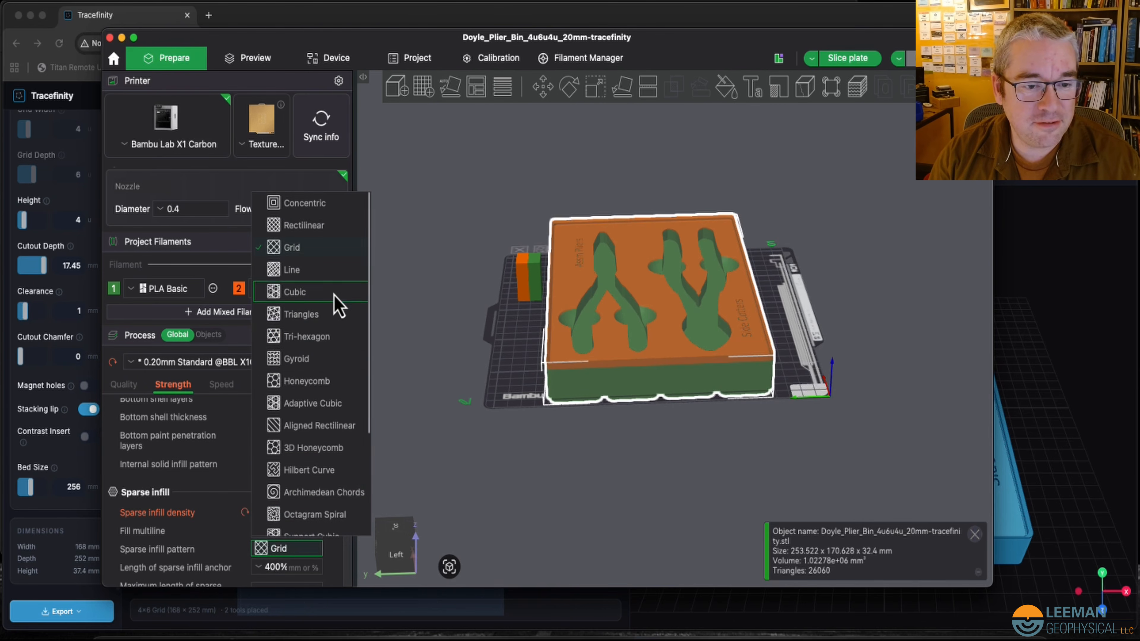
left_click(334, 357)
left_click(421, 396)
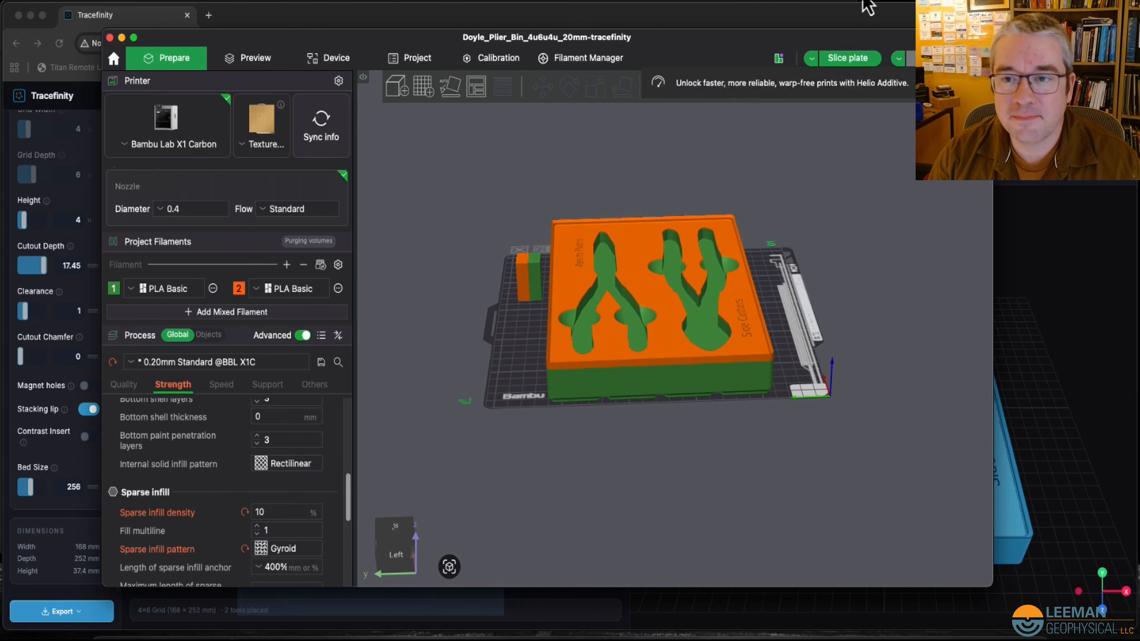
- Slice the plate and examine the sliced bin along with its filament use and time estimate
left_click(863, 67)
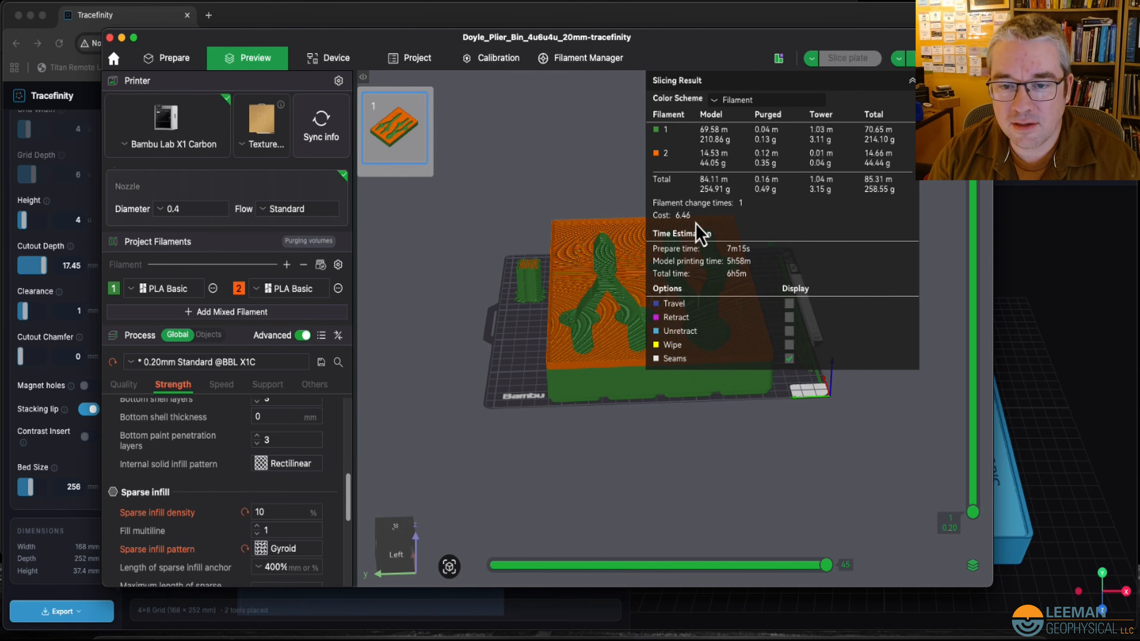
left_click_drag(722, 471, 637, 510)
scroll(284, 499, "up", 5)
scroll(280, 535, "down", 3)
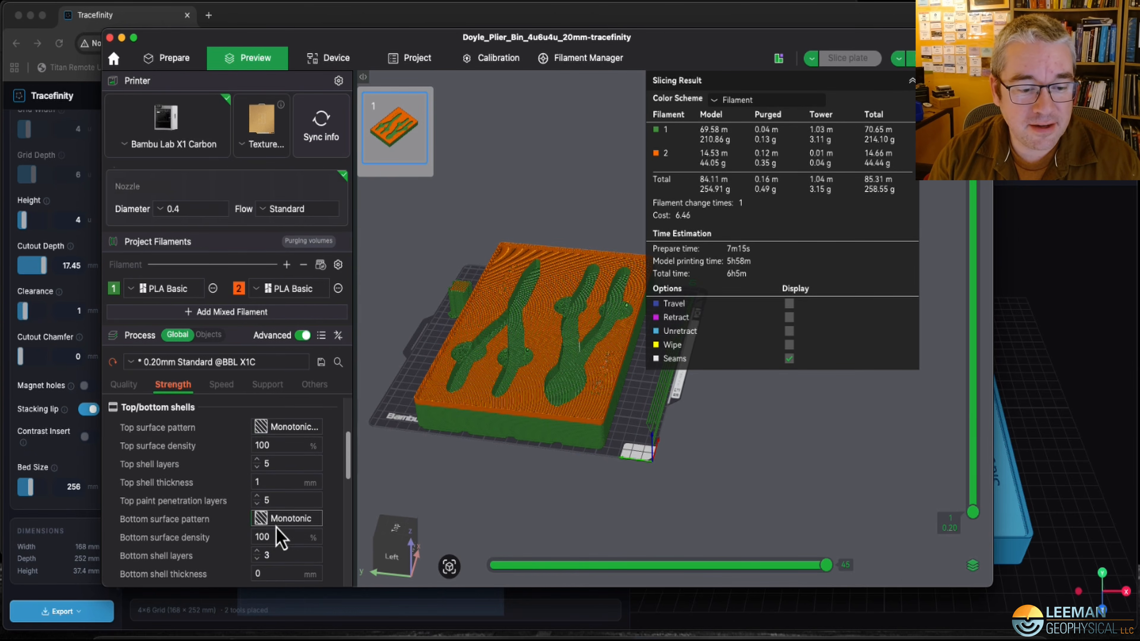
- Look through the quality, speed and strength settings and reduce the sparse infill density to 5%
scroll(269, 521, "up", 3)
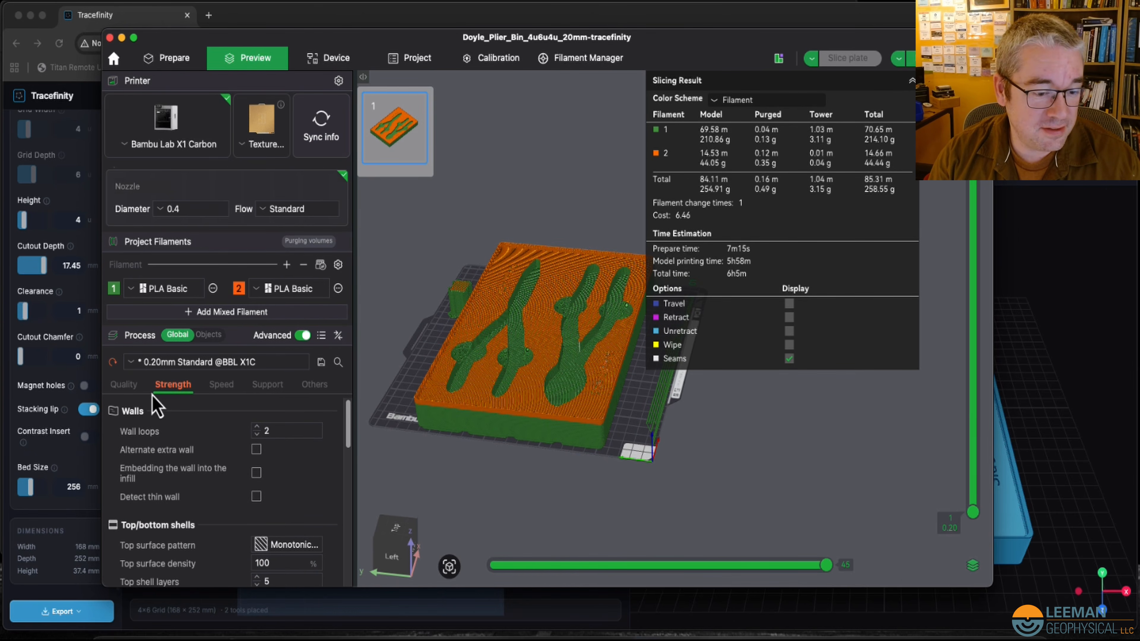
left_click(124, 385)
scroll(286, 489, "down", 5)
scroll(285, 490, "down", 10)
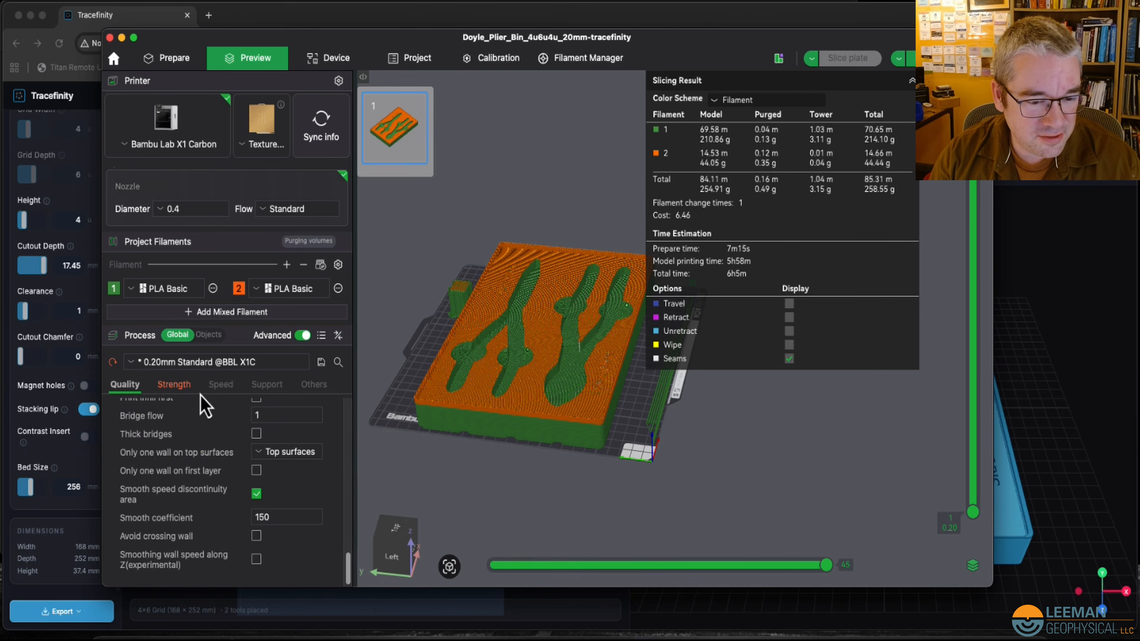
left_click(221, 385)
left_click(173, 385)
scroll(268, 438, "up", 3)
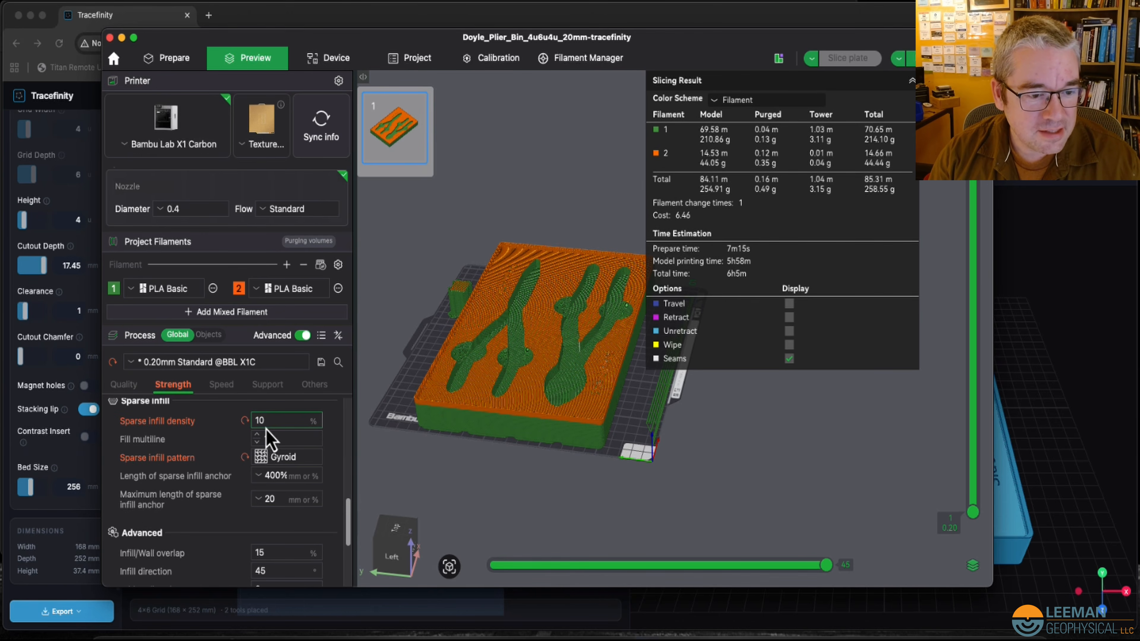
left_click_drag(281, 419, 230, 421)
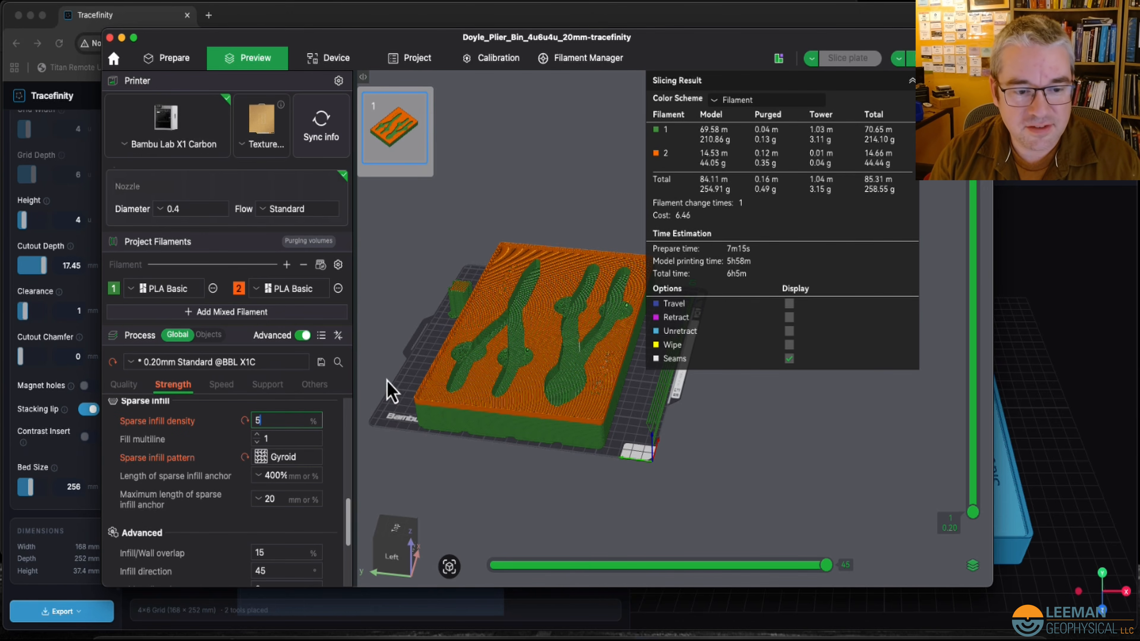
key("Return")
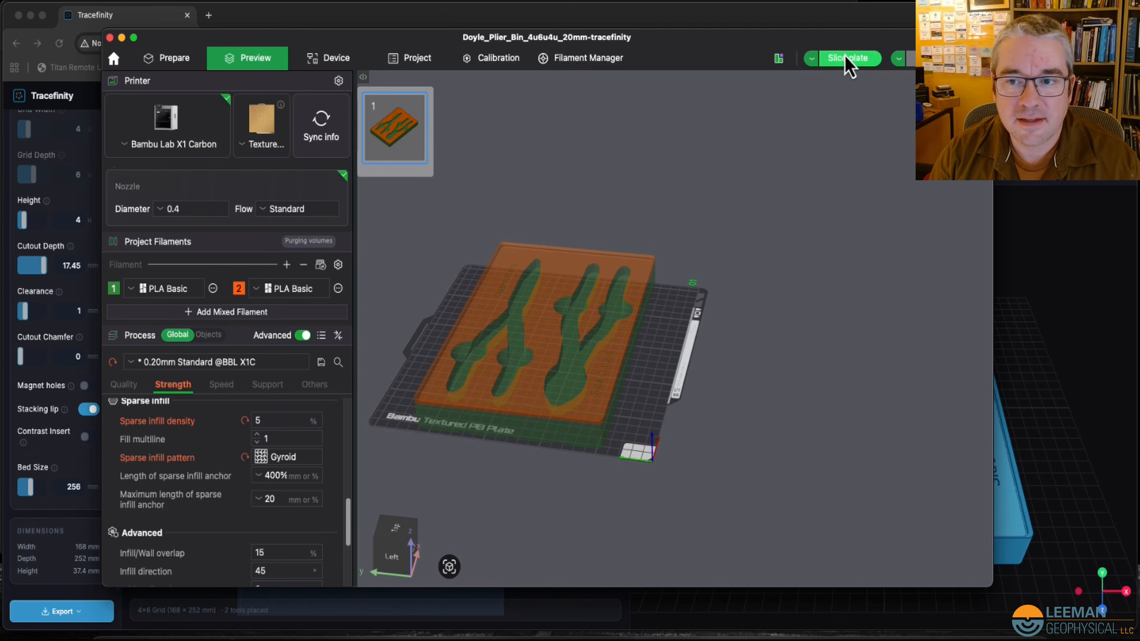
- Slice the plate again with the reduced infill and view the sliced bin from a low angle
left_click(850, 65)
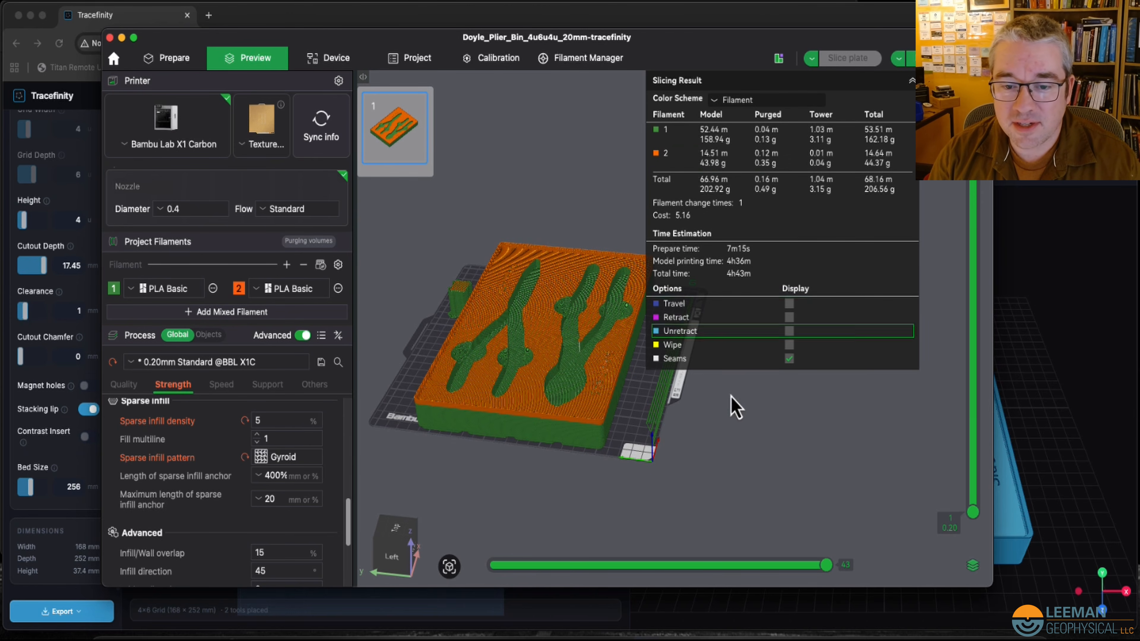
left_click_drag(753, 473, 710, 465)
left_click_drag(501, 626, 514, 636)
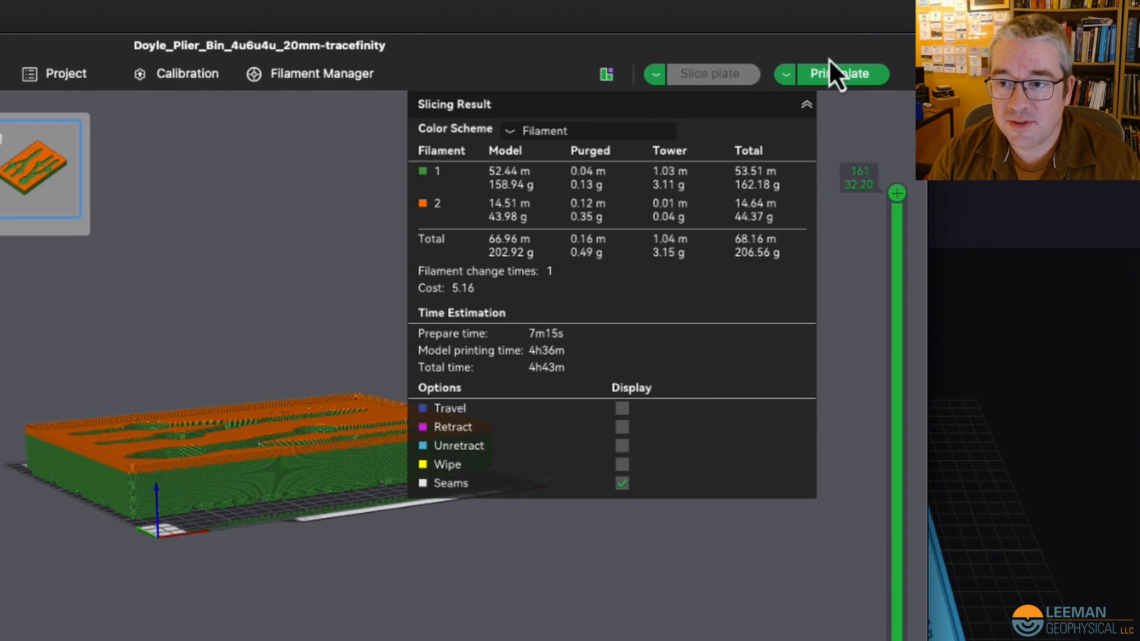